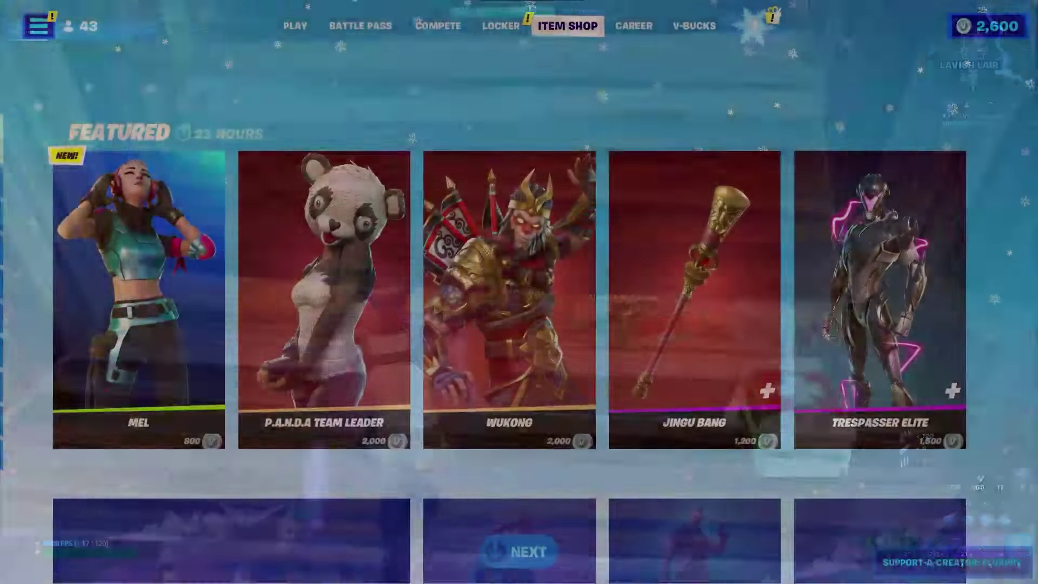
Step: Enter the creator code in Support a Creator and accept it
type("GOOZ")
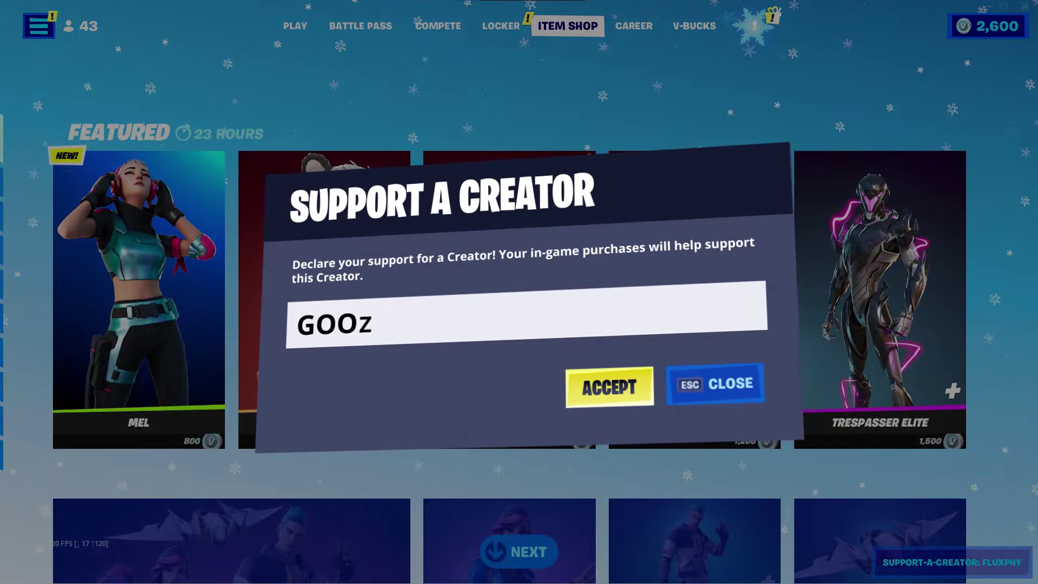
left_click(604, 389)
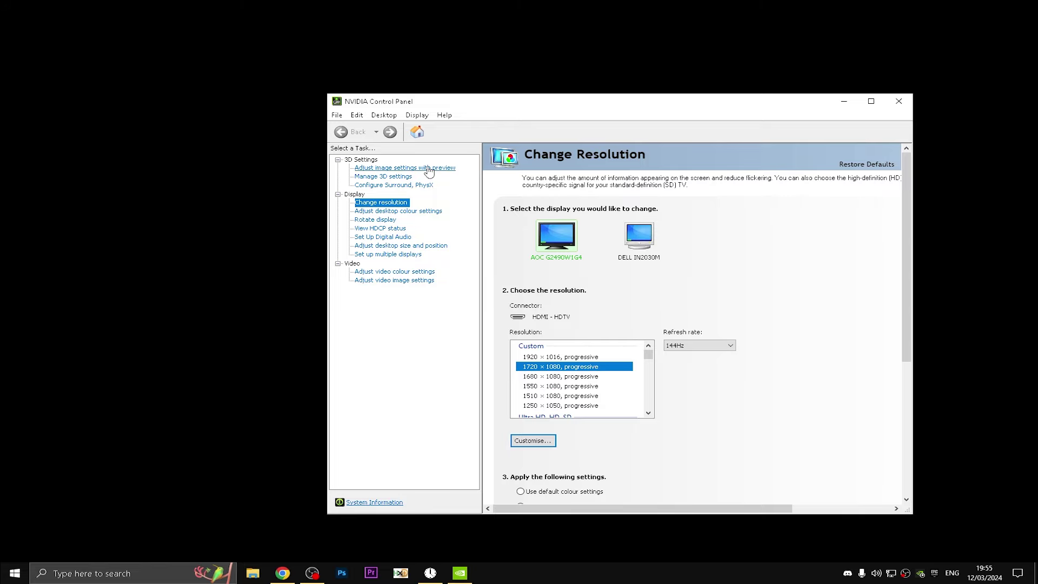
Step: On Adjust image settings with preview, choose Use the advanced 3D image settings and apply
left_click(428, 169)
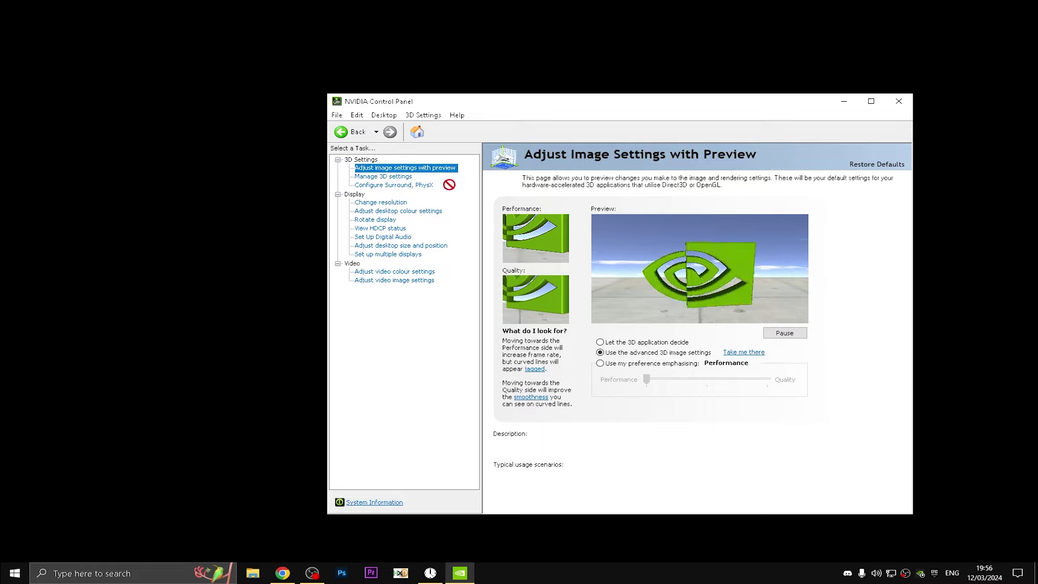
left_click(619, 363)
left_click(779, 379)
left_click(779, 379)
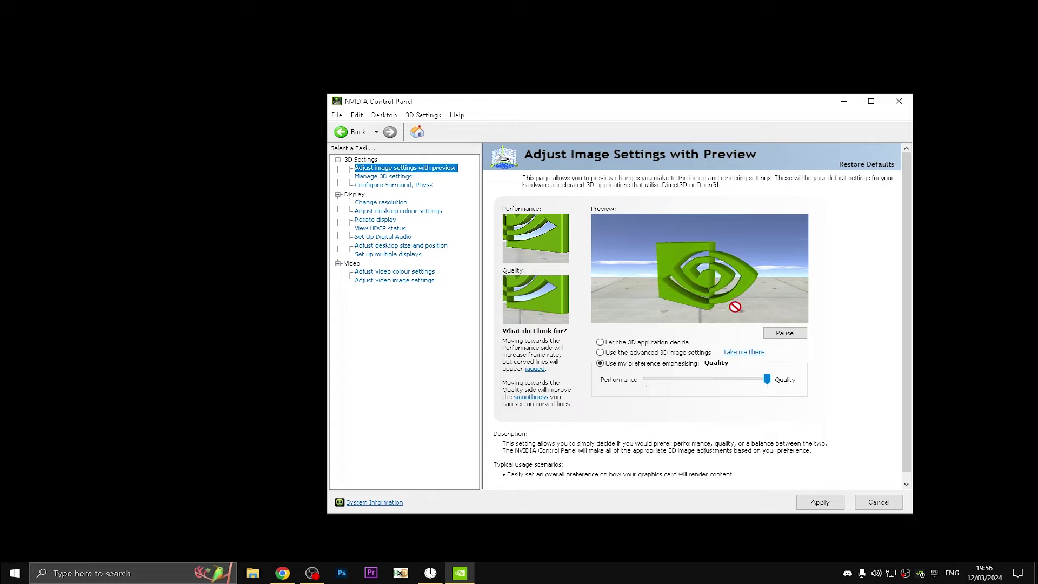
left_click_drag(767, 380, 556, 373)
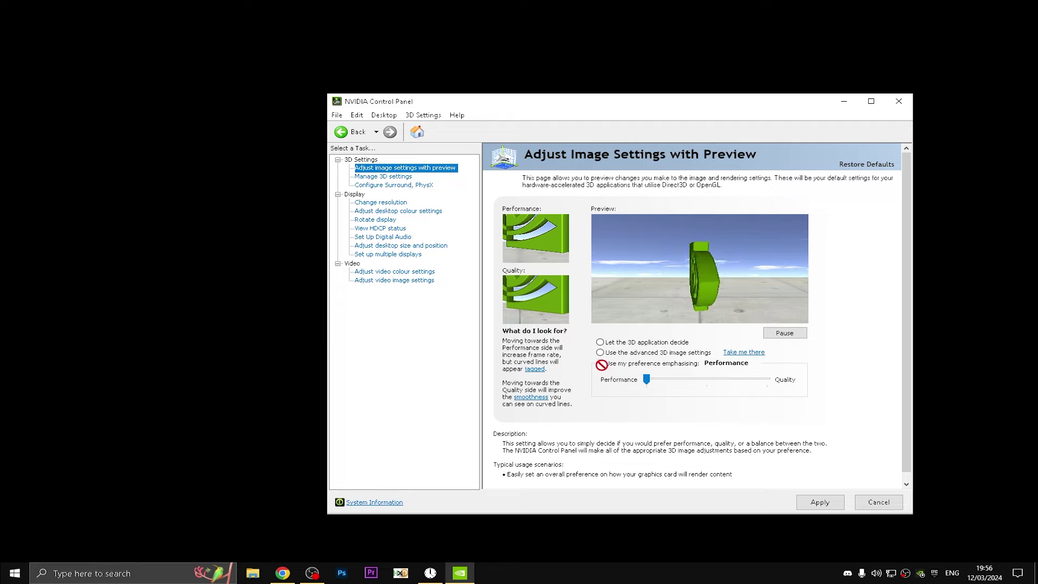
left_click(619, 353)
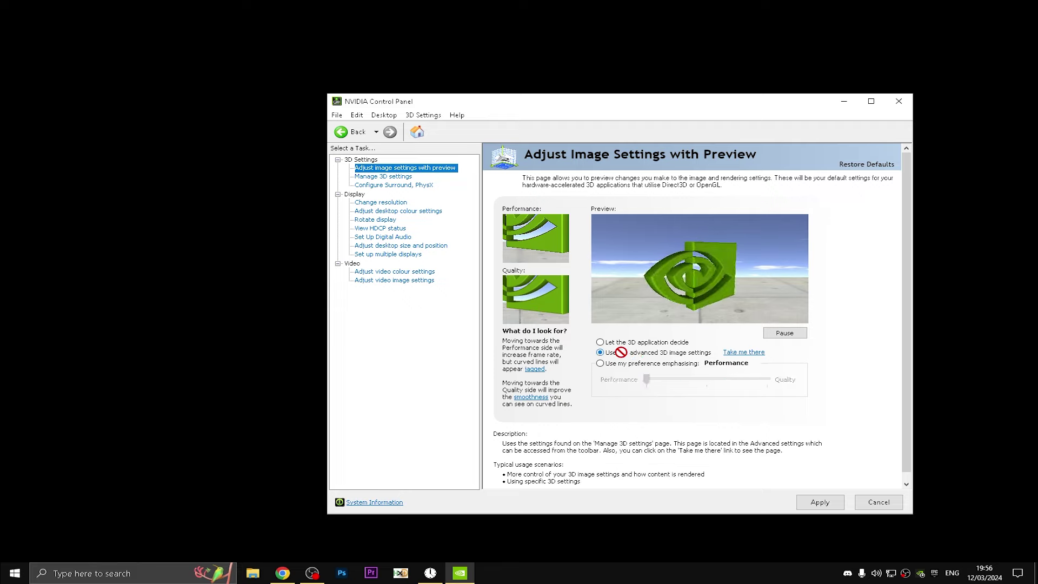
left_click(822, 504)
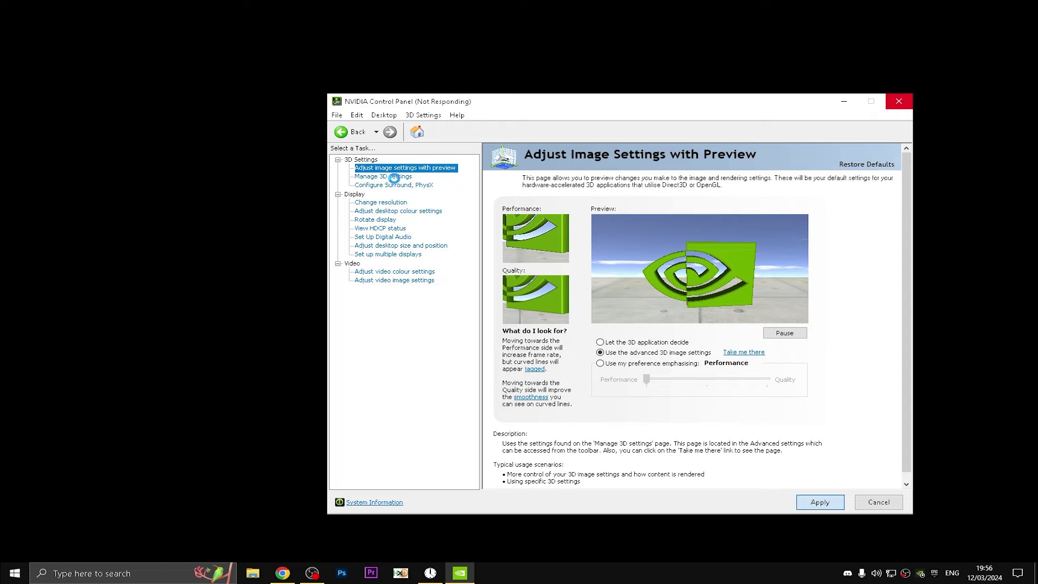
Step: In Manage 3D settings' Global Settings, set Preferred refresh rate to Highest available
left_click(394, 176)
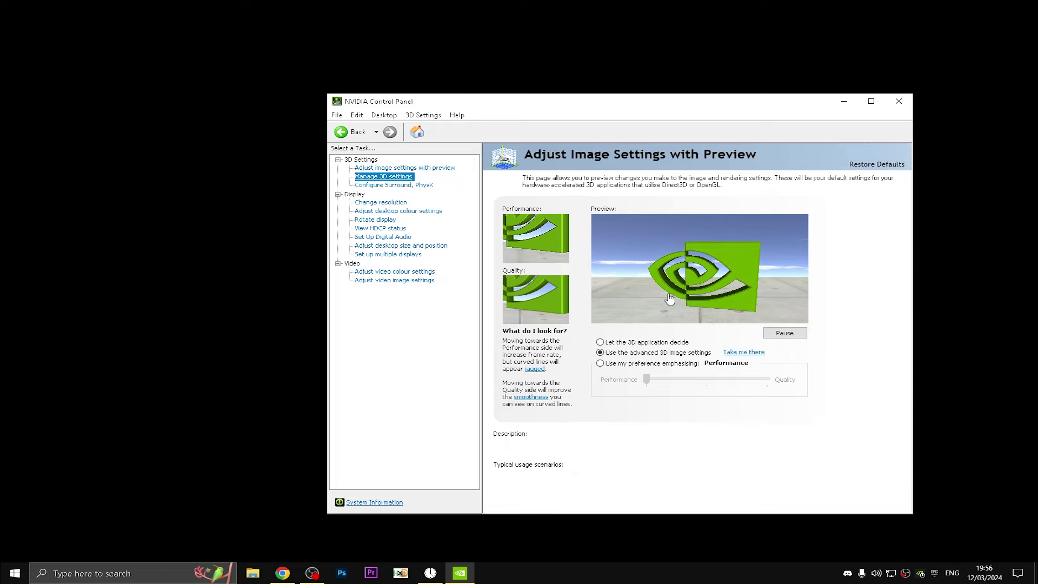
mouse_move(797, 280)
left_mouse_down()
mouse_move(791, 355)
mouse_move(800, 294)
left_mouse_up()
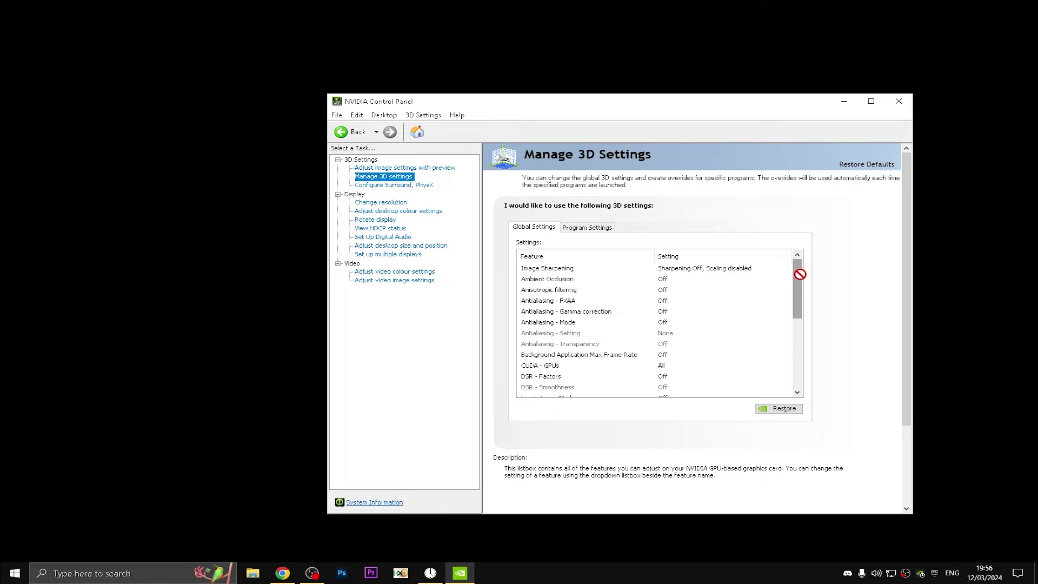
left_click_drag(799, 273, 789, 364)
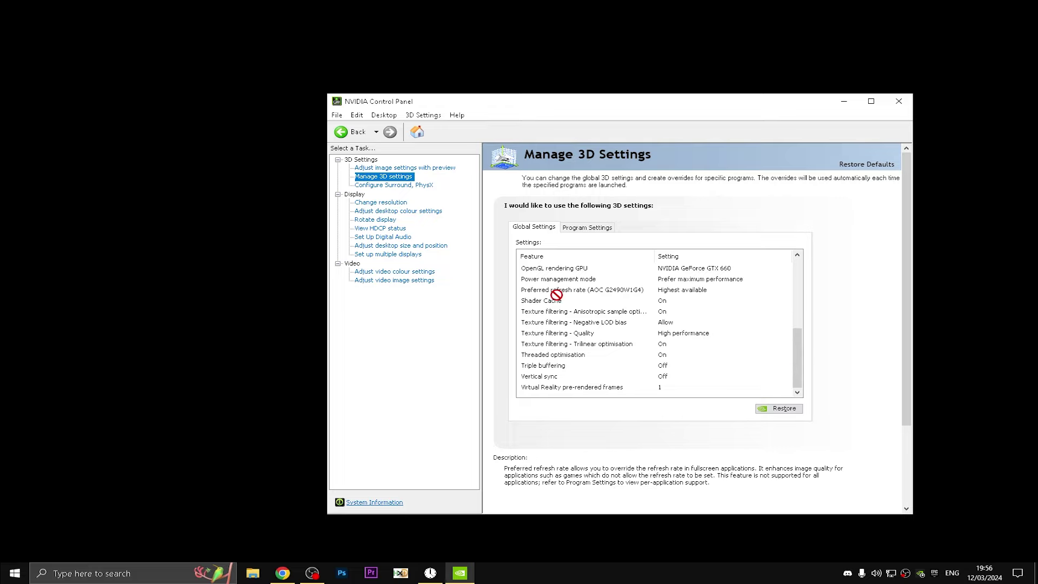
left_click(676, 289)
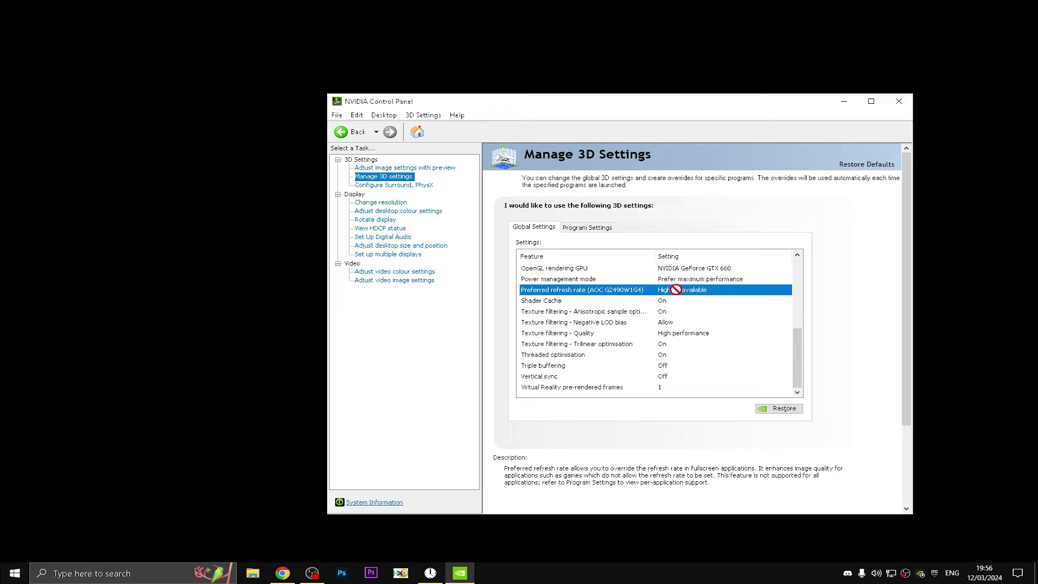
left_click(676, 289)
left_click(785, 286)
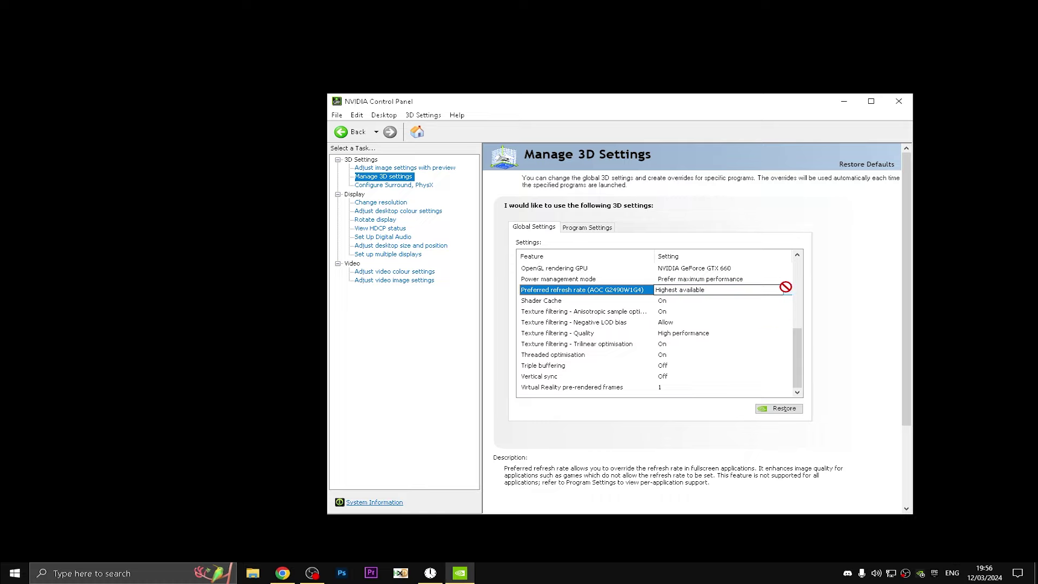
left_click(786, 286)
left_click(809, 289)
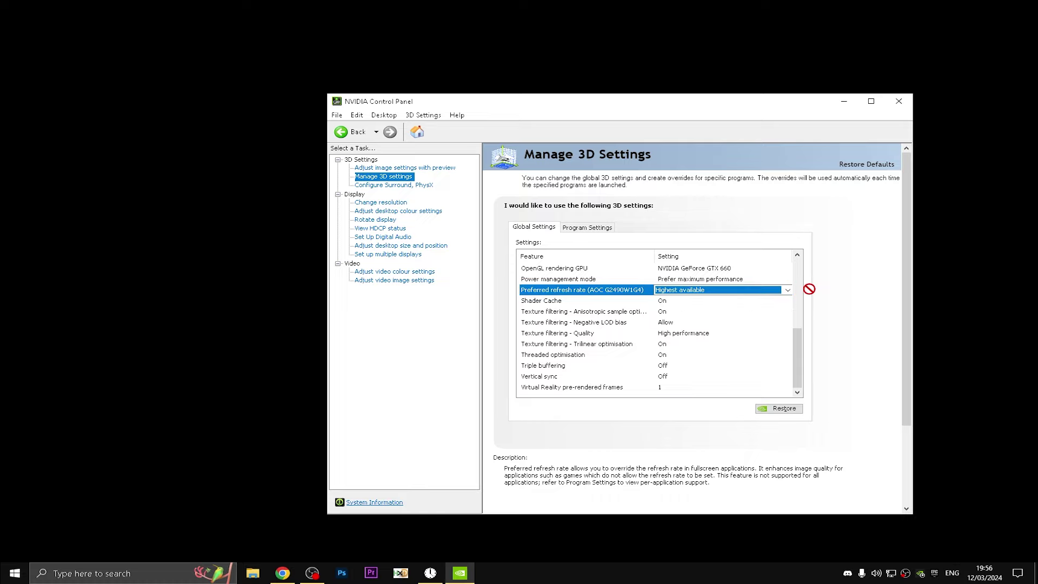
left_click(778, 290)
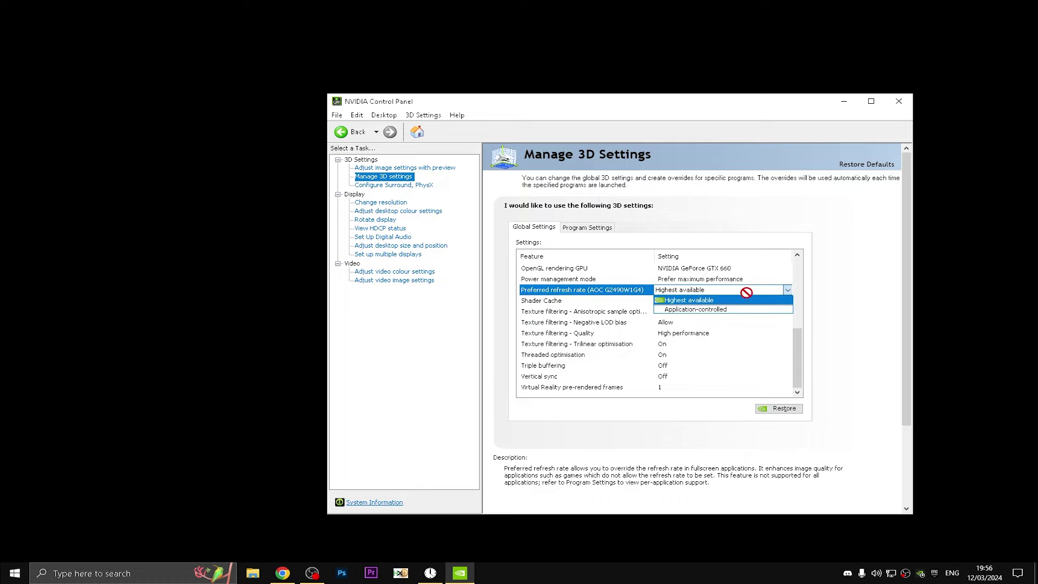
left_click(845, 291)
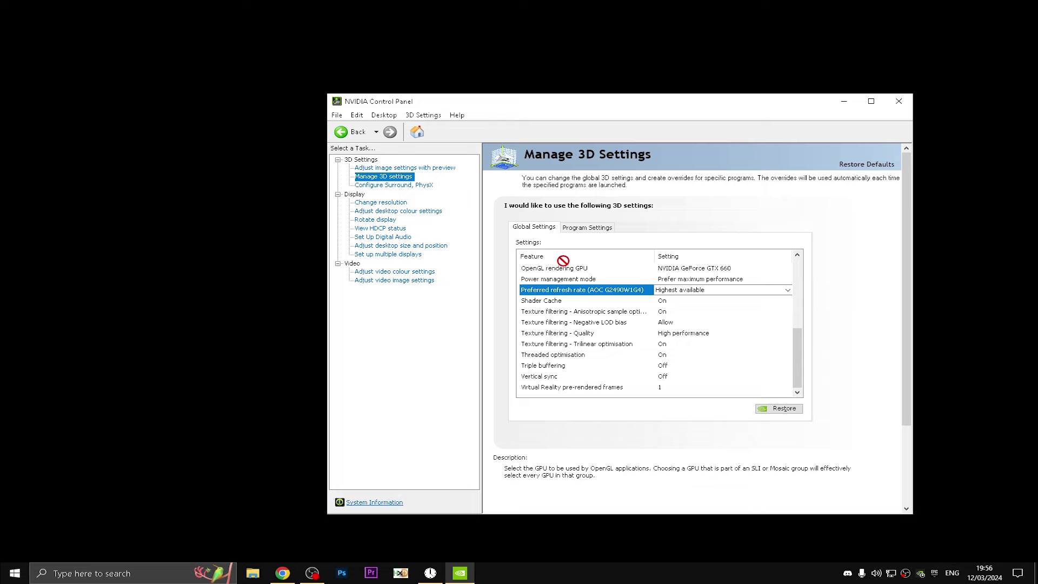
Step: On Configure Surround, PhysX, set the PhysX processor to NVIDIA GeForce GTX 660
left_click(393, 185)
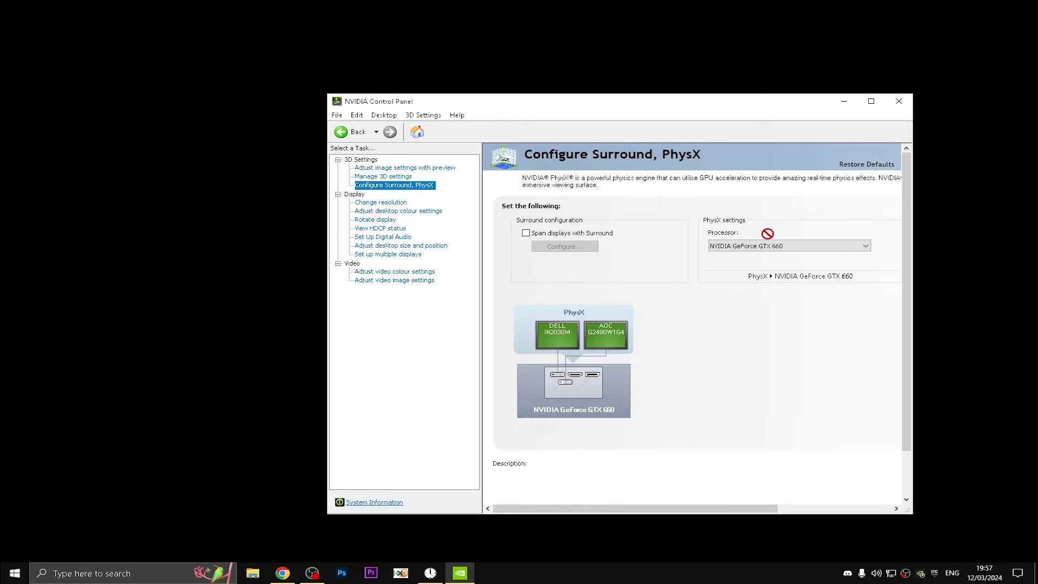
left_click(744, 245)
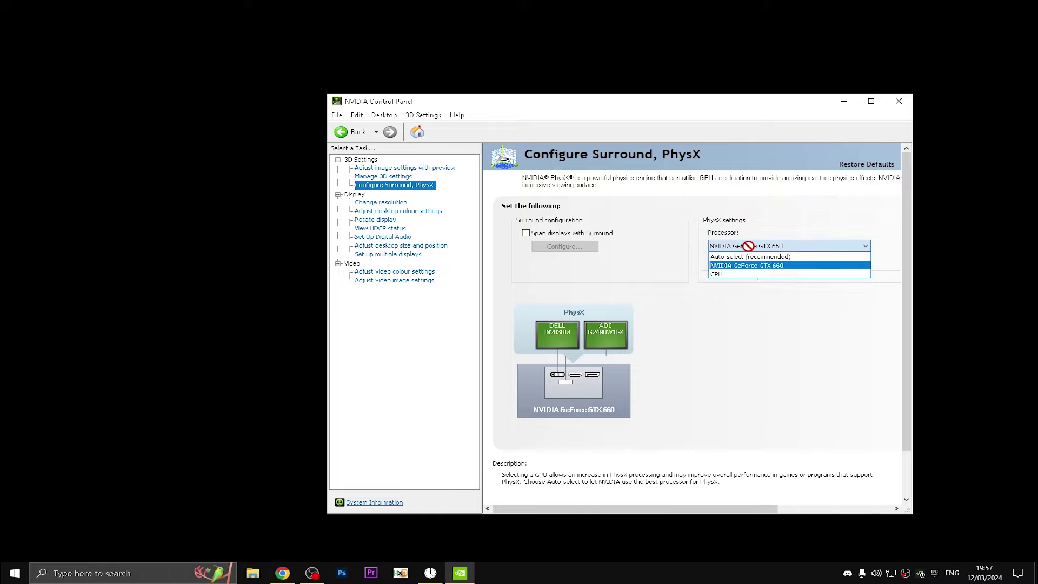
left_click(753, 261)
left_click(770, 242)
left_click(771, 244)
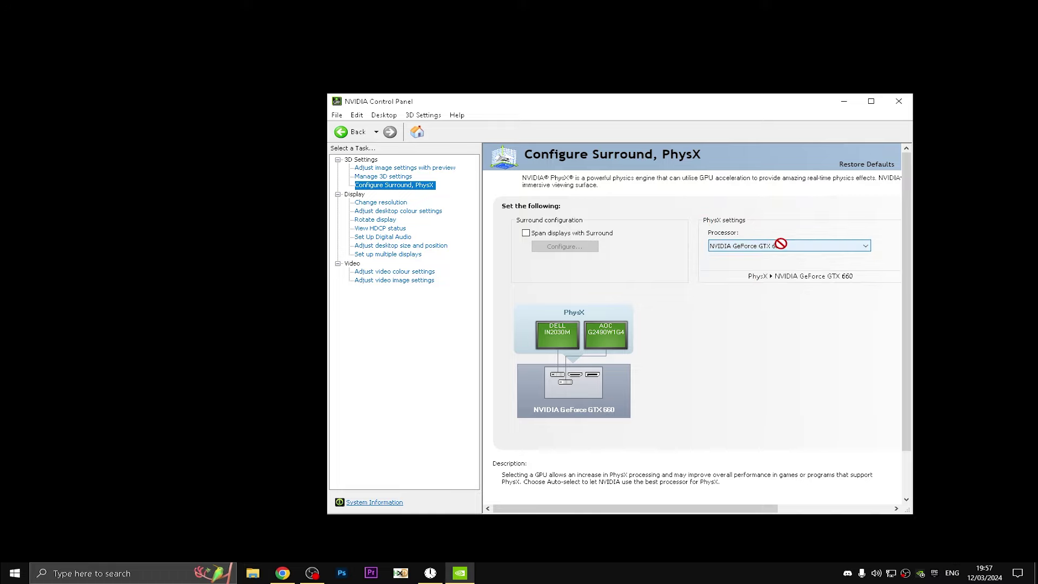
left_click(779, 245)
left_click(785, 245)
left_click(785, 244)
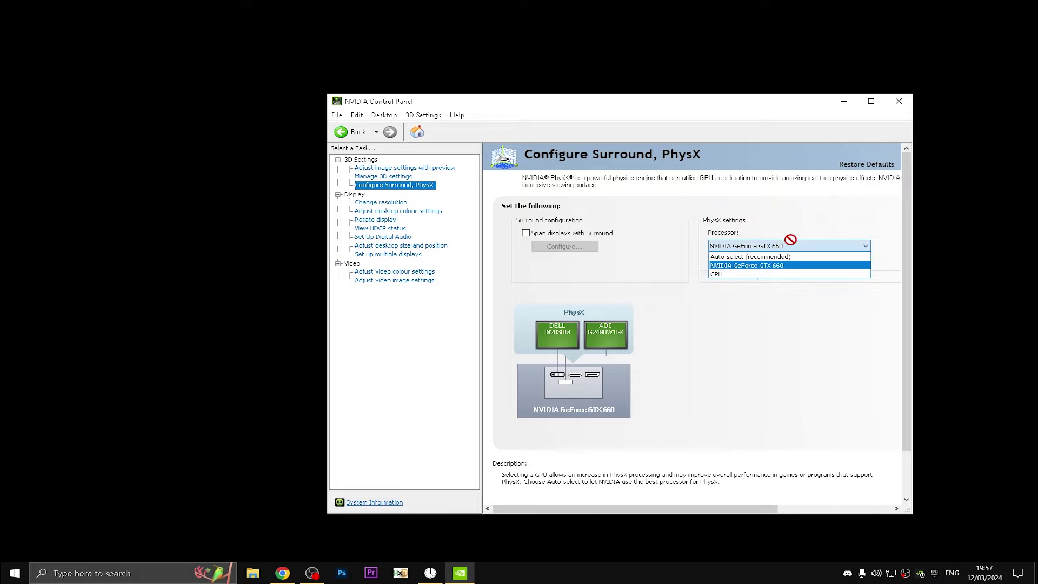
left_click(788, 242)
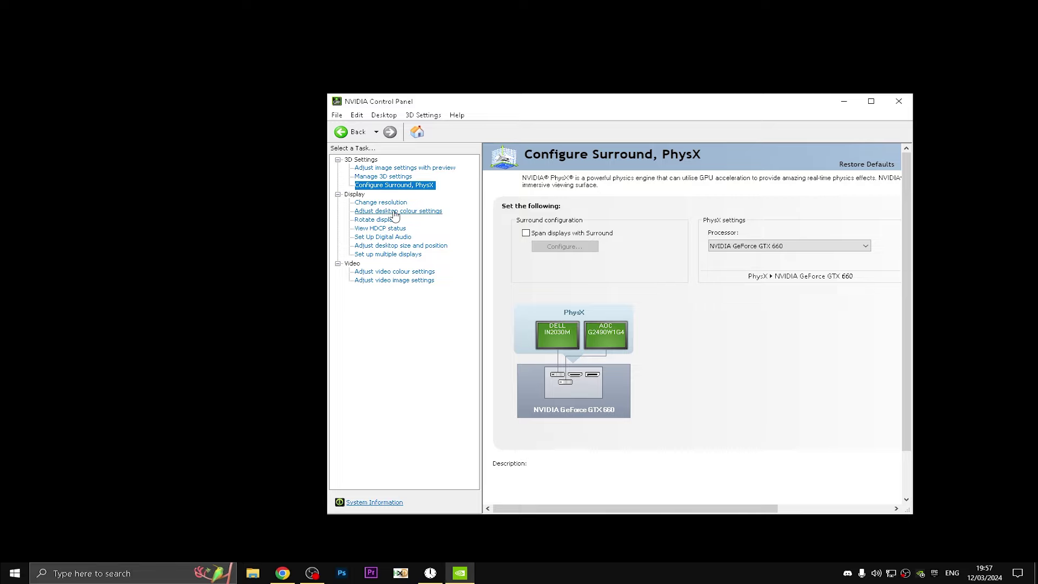
Step: Look through the display pages and confirm the refresh rate stays at 144Hz
left_click(381, 203)
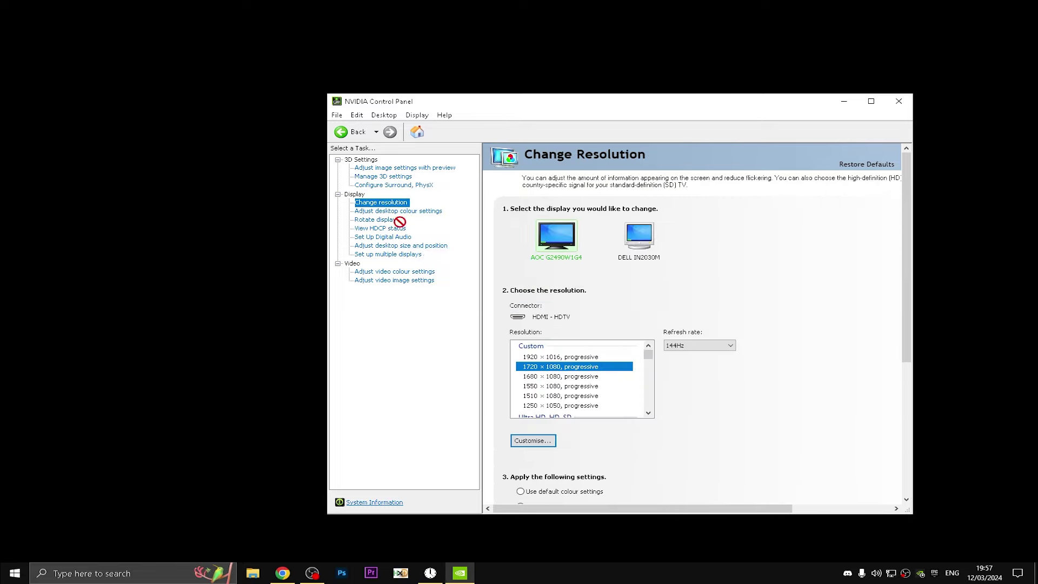
left_click(399, 211)
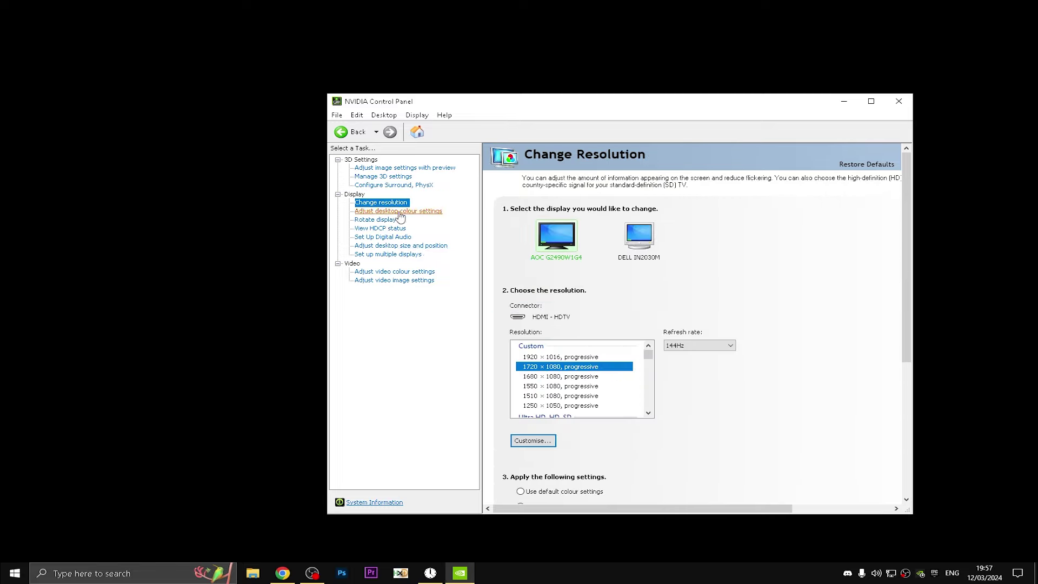
left_click(383, 246)
scroll(638, 351, "down", 1)
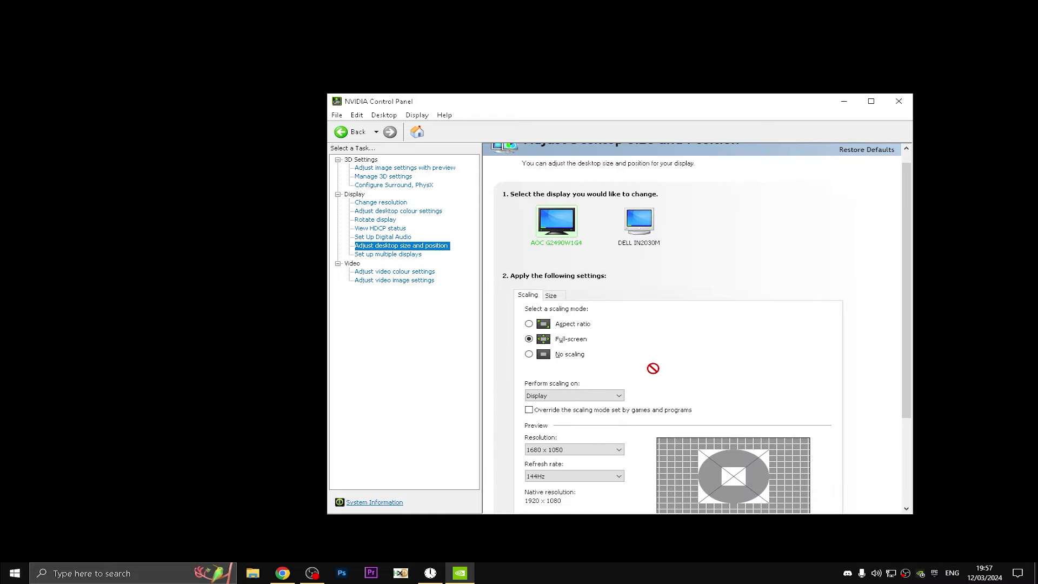
left_click(586, 475)
left_click(591, 475)
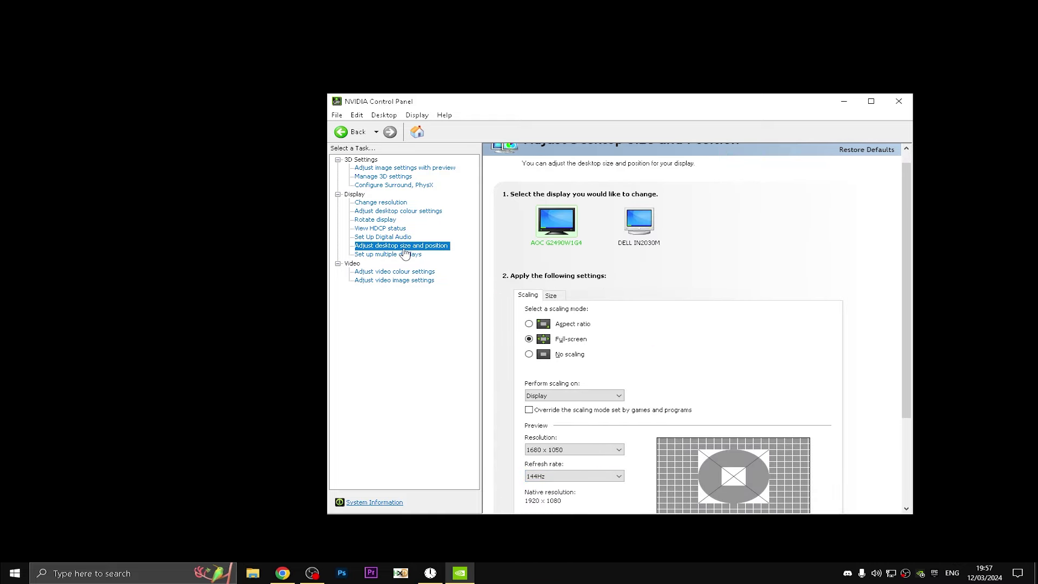
Step: On Change Resolution, apply NVIDIA colour settings and keep 1720 × 1080 at 144Hz
left_click(388, 204)
scroll(707, 359, "down", 2)
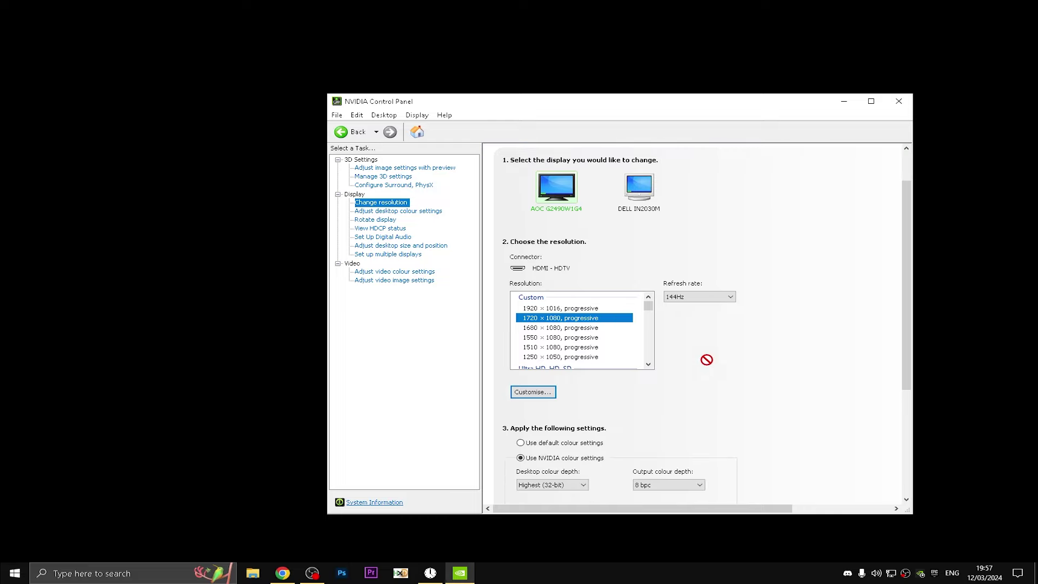
scroll(707, 360, "down", 3)
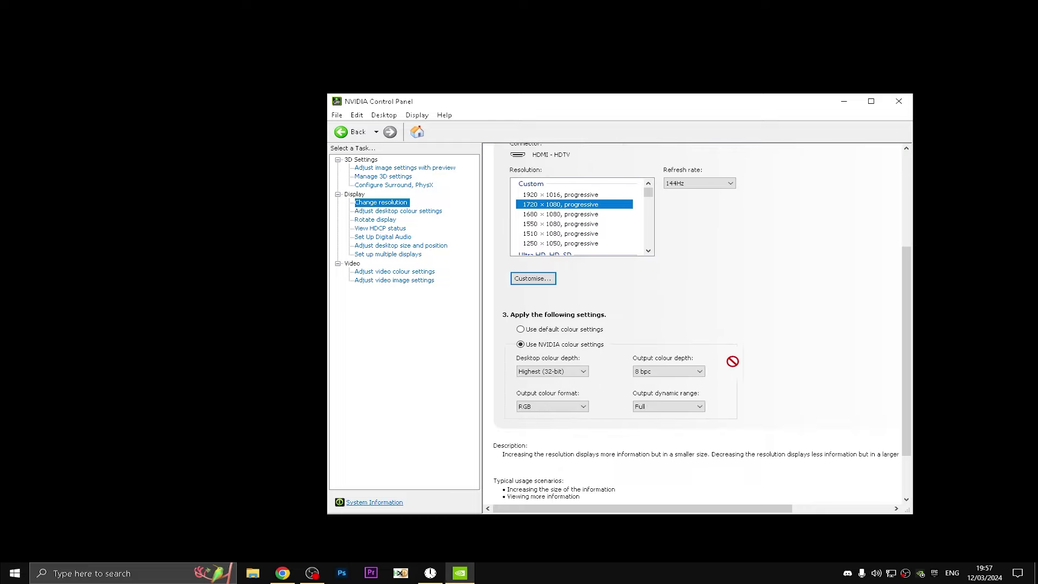
left_click(554, 330)
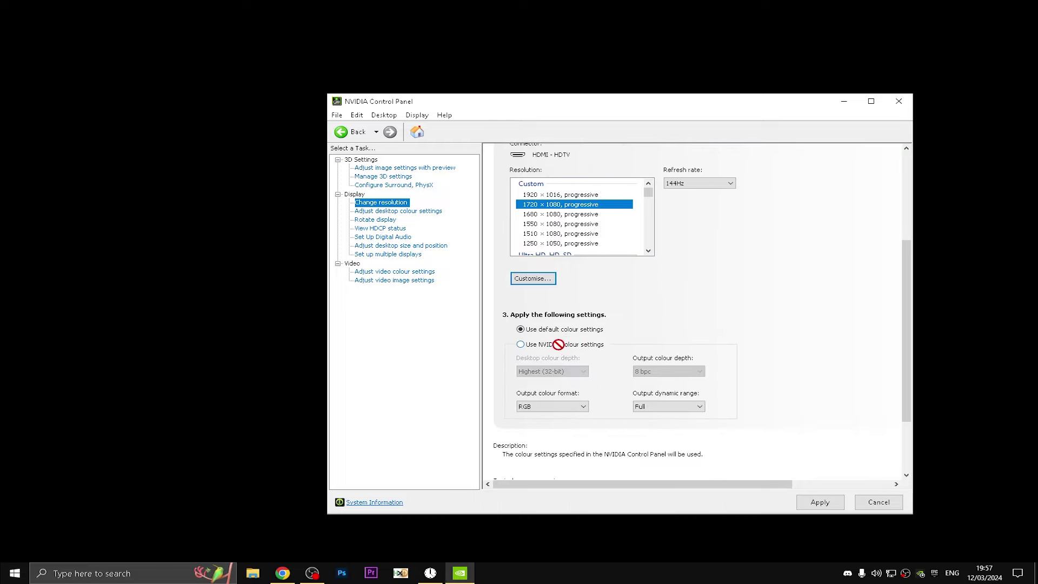
left_click(557, 344)
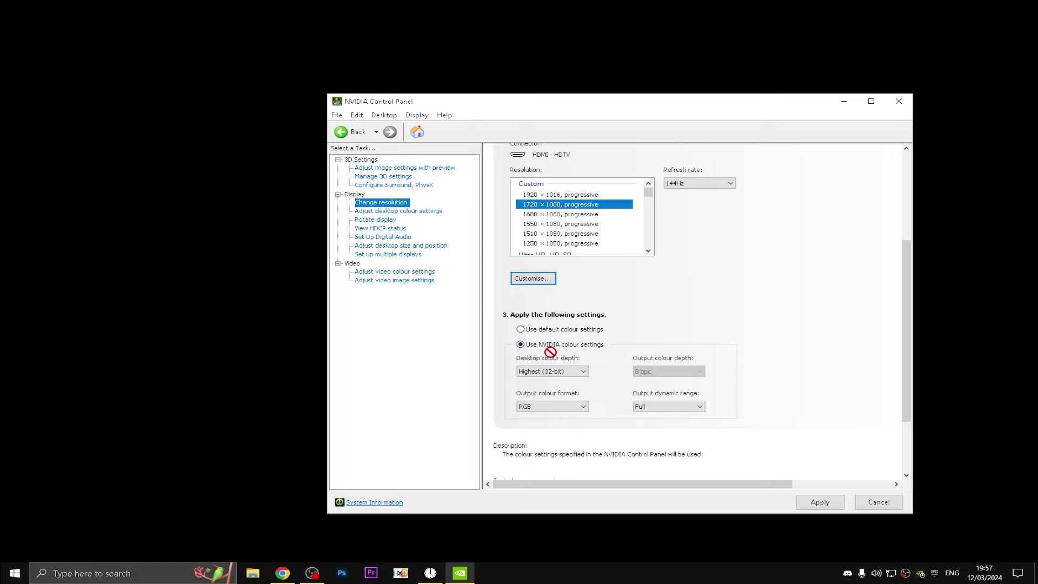
left_click(820, 502)
left_click(671, 332)
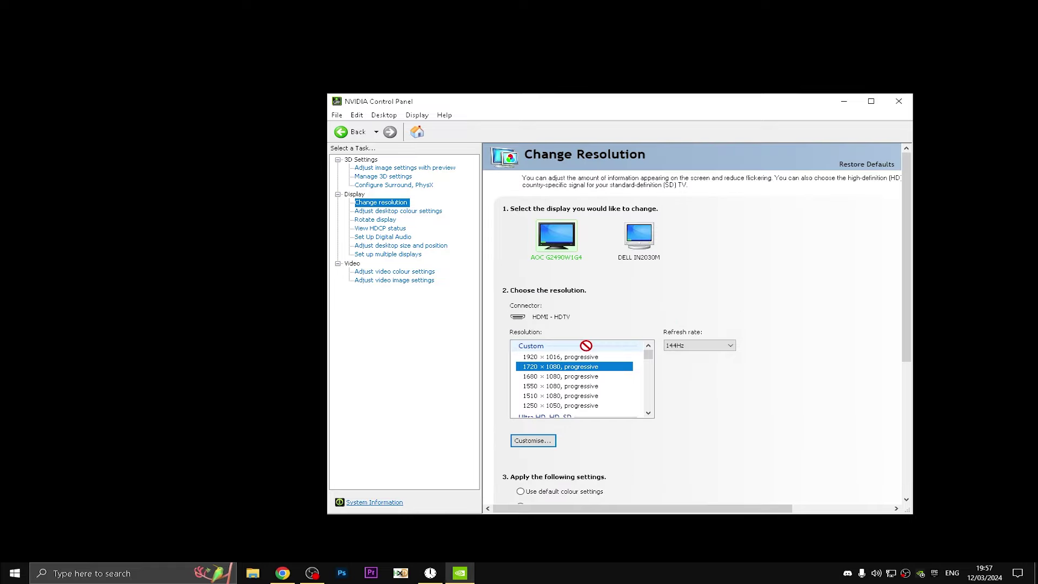
left_click(703, 347)
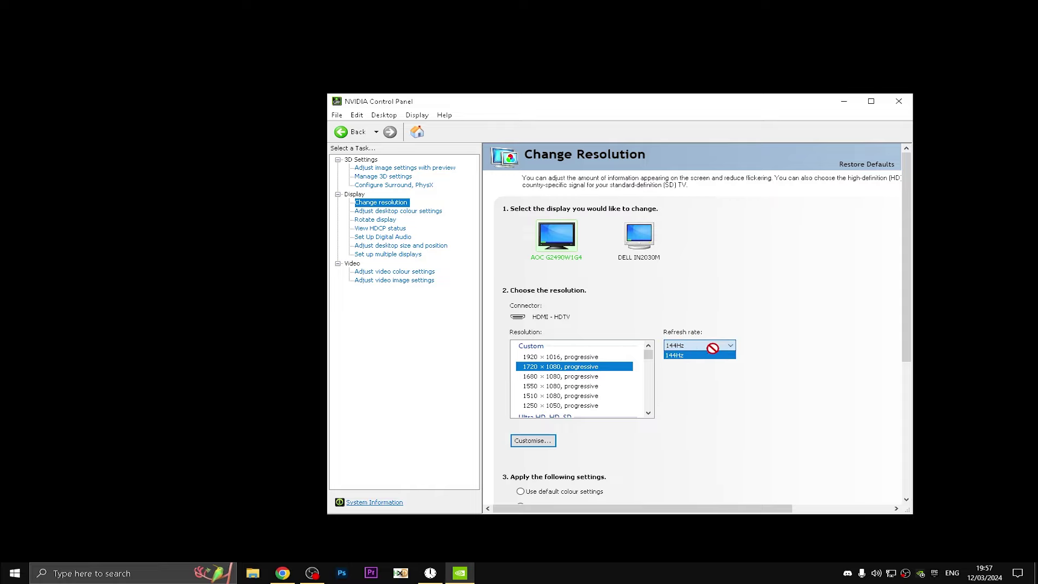
left_click(685, 354)
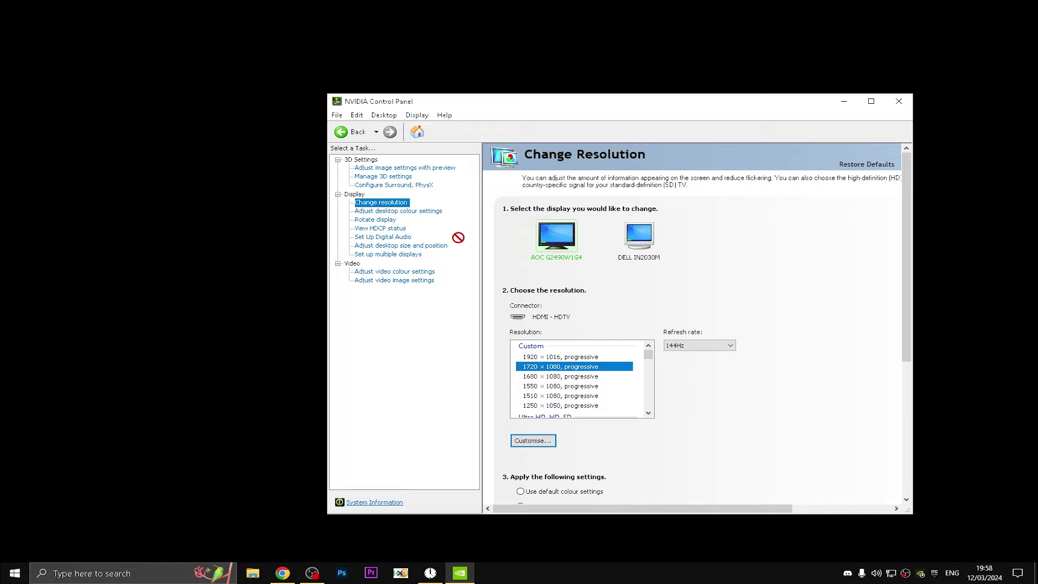
Step: Set Digital vibrance to 80% in the desktop colour settings and apply it
left_click(427, 211)
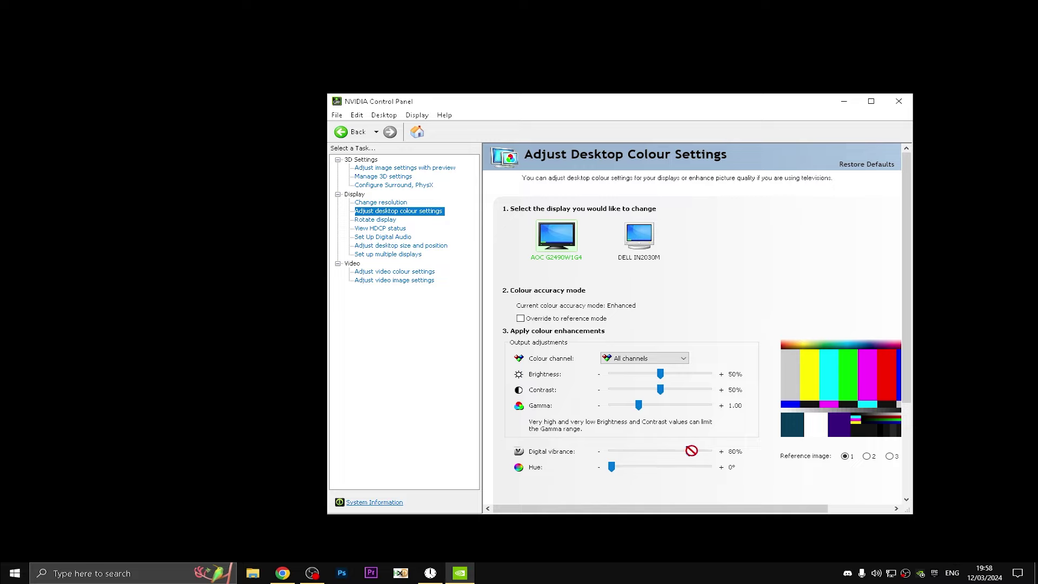
left_click_drag(689, 450, 662, 451)
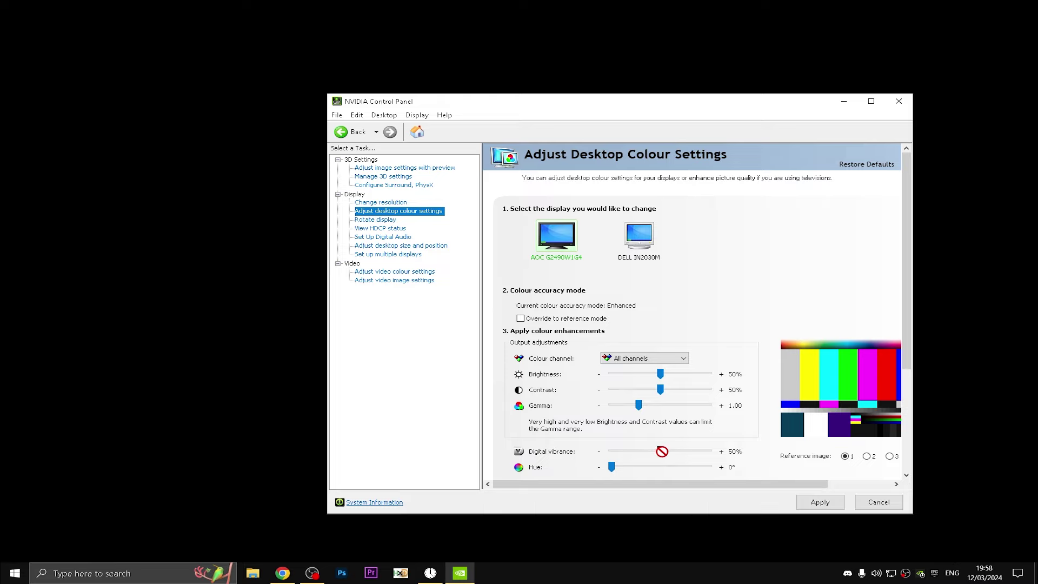
left_click_drag(662, 451, 749, 449)
key("Return")
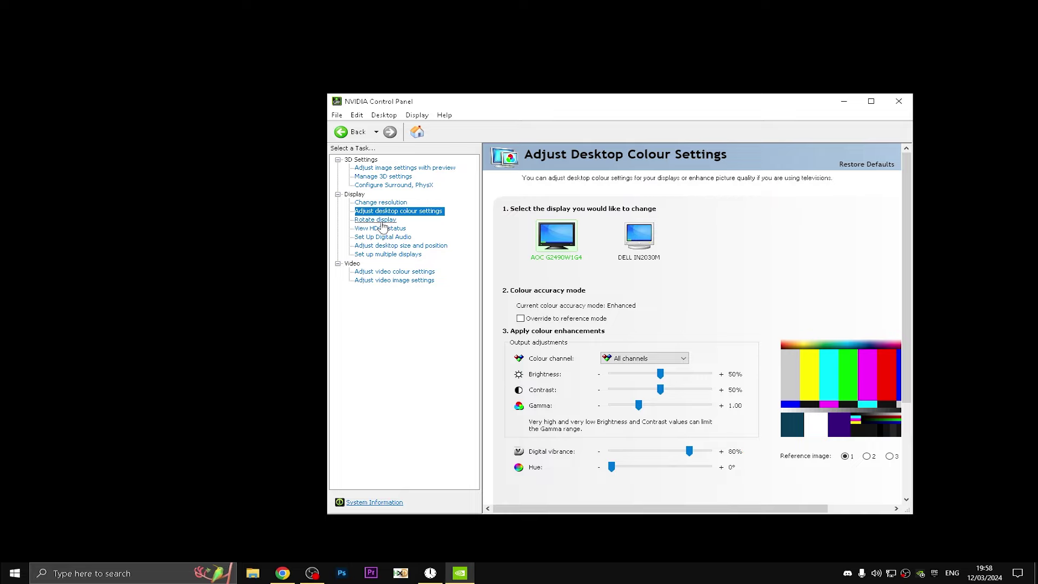
Step: In Adjust desktop size and position, keep Perform scaling on set to Display
left_click(407, 246)
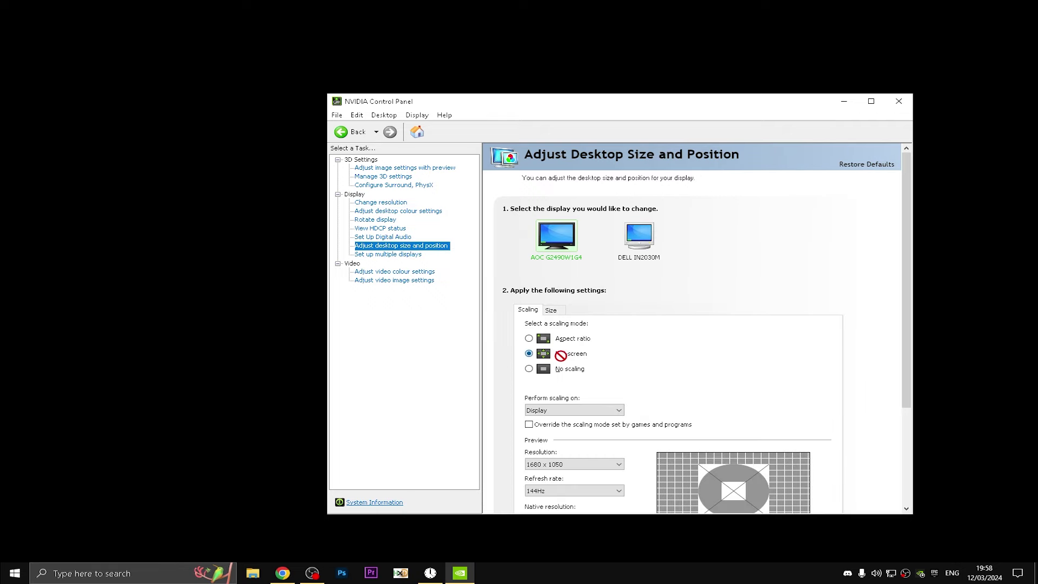
left_click(617, 410)
left_click(608, 410)
left_click(600, 410)
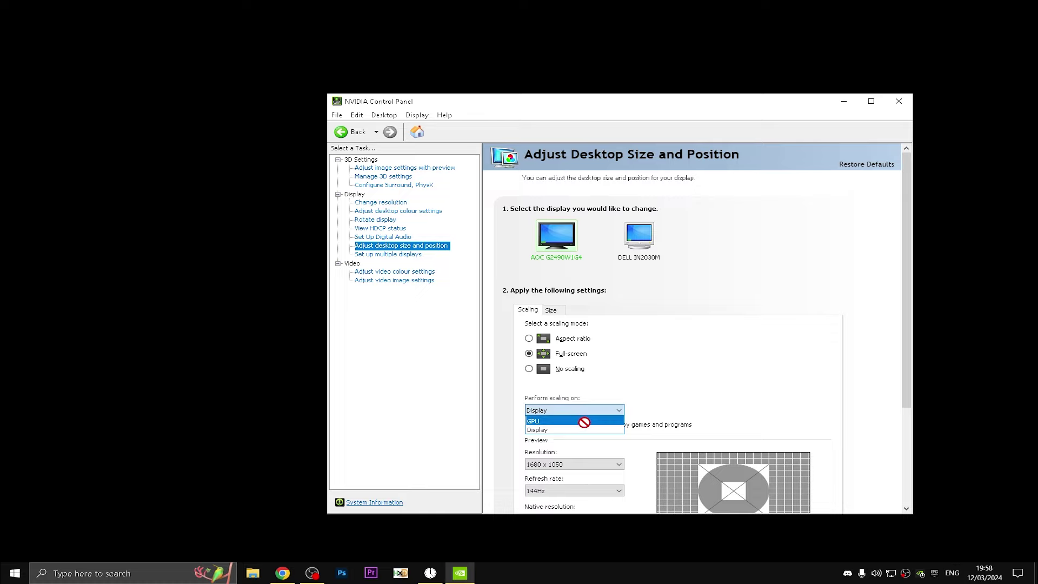
left_click(586, 410)
left_click(586, 409)
left_click(585, 410)
left_click(585, 410)
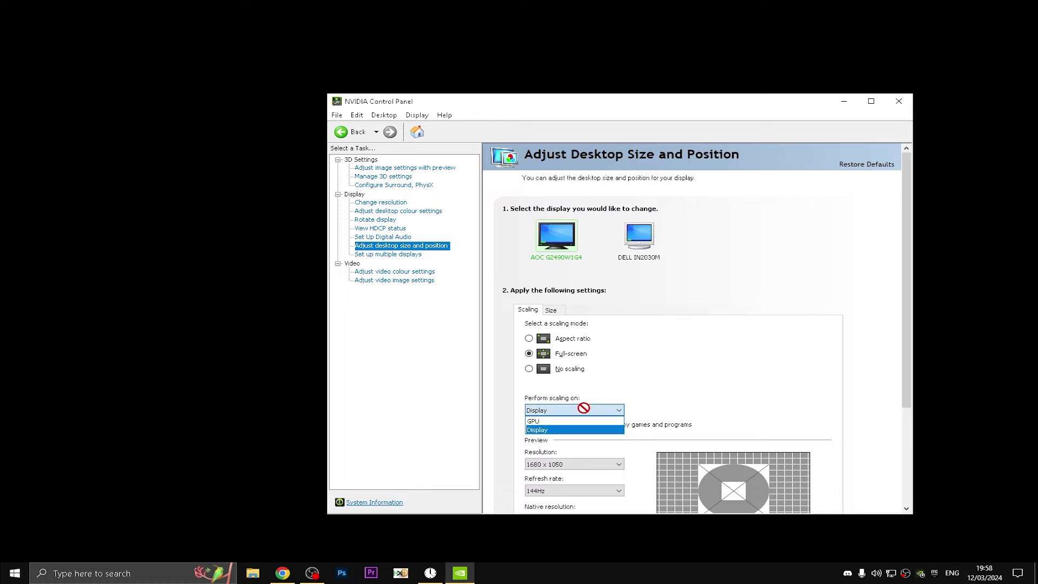
left_click(584, 409)
left_click(582, 408)
left_click(579, 407)
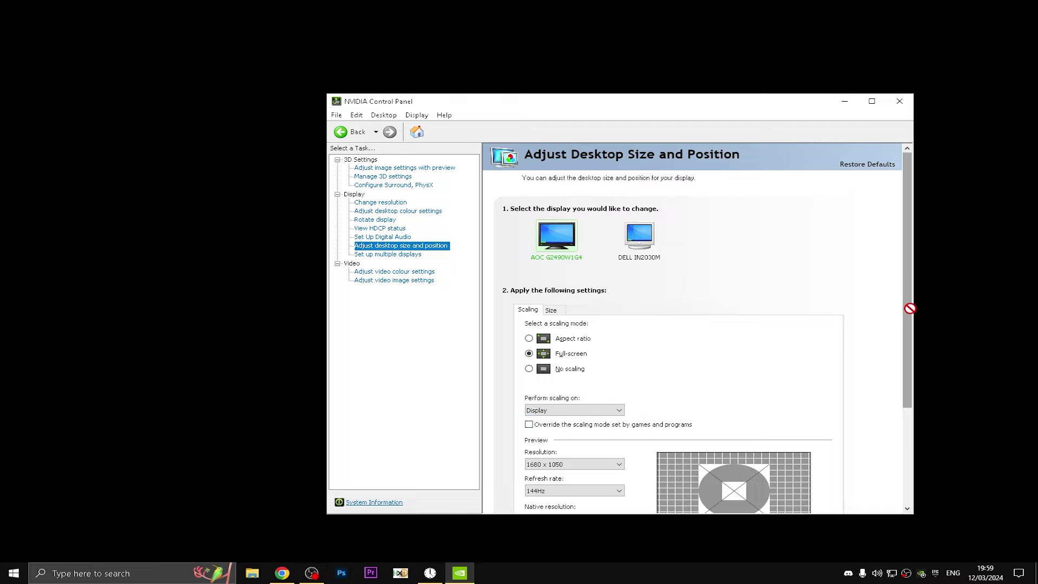
left_click_drag(908, 308, 889, 341)
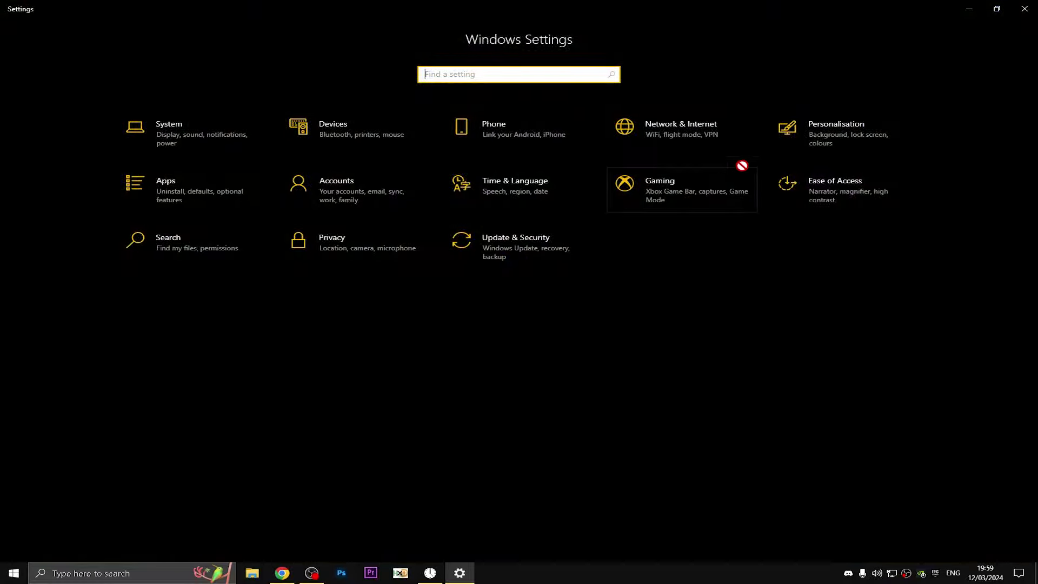
Step: In Personalisation > Background, change the background from Picture to a solid black colour
left_click(831, 132)
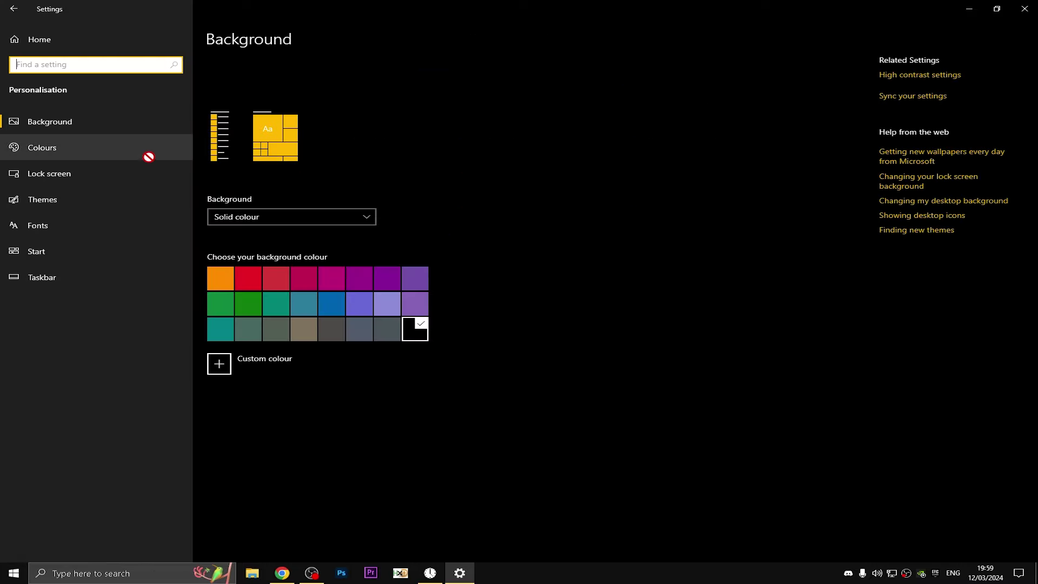
left_click(142, 154)
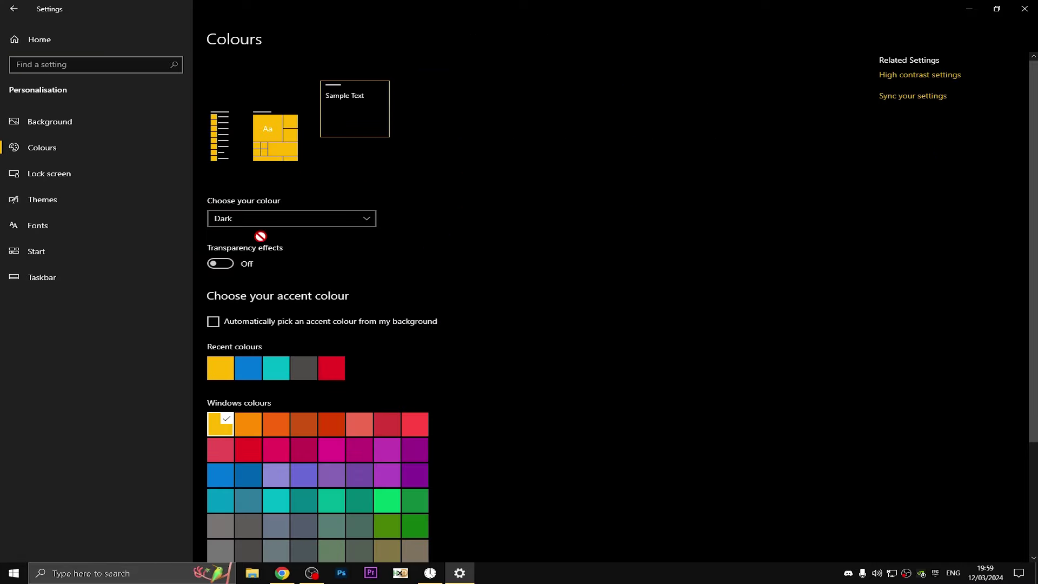
left_click(94, 134)
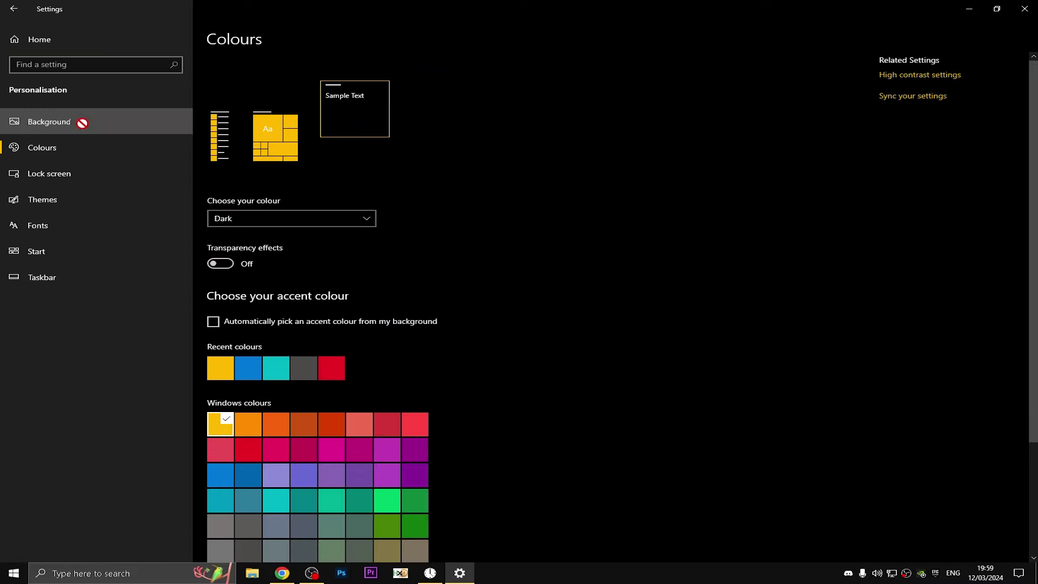
left_click(257, 219)
left_click(246, 199)
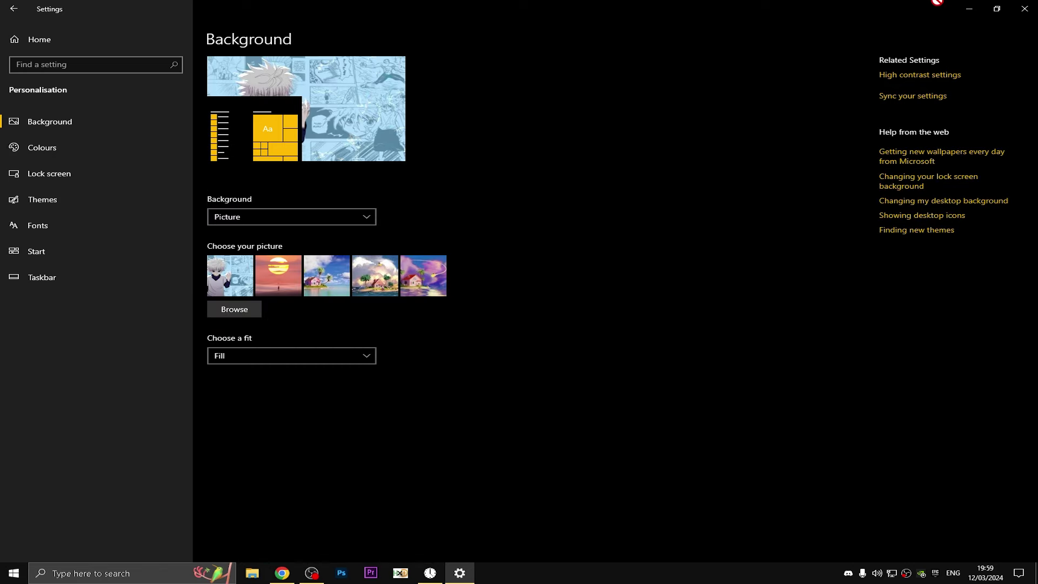
left_click(970, 9)
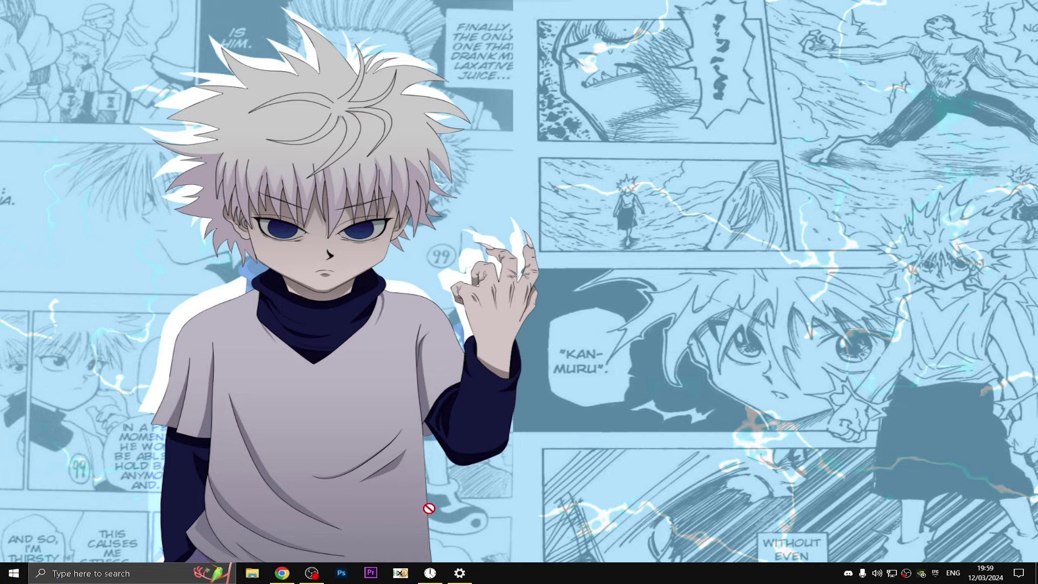
left_click(460, 573)
left_click(252, 215)
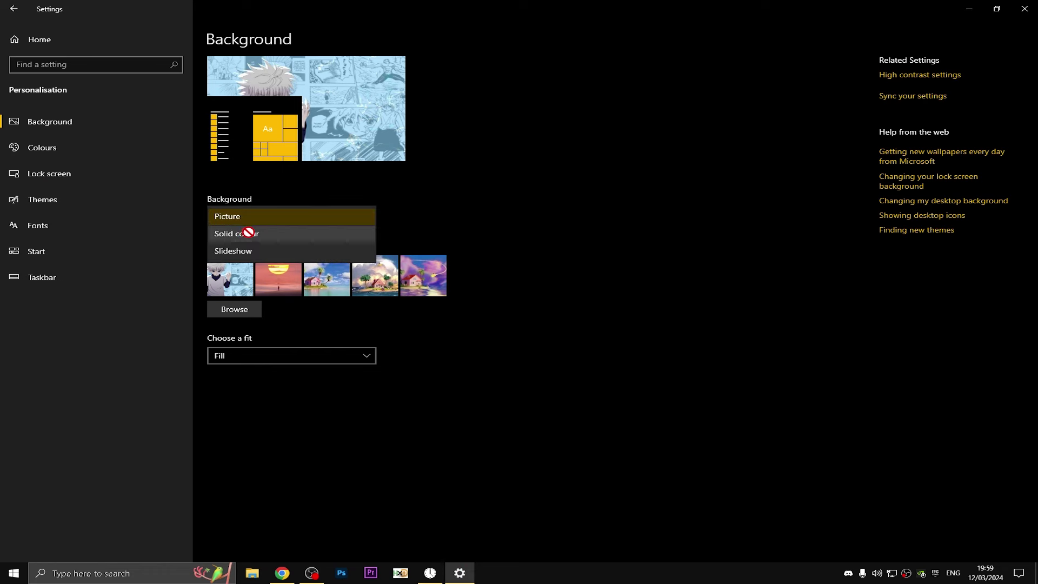
left_click(250, 233)
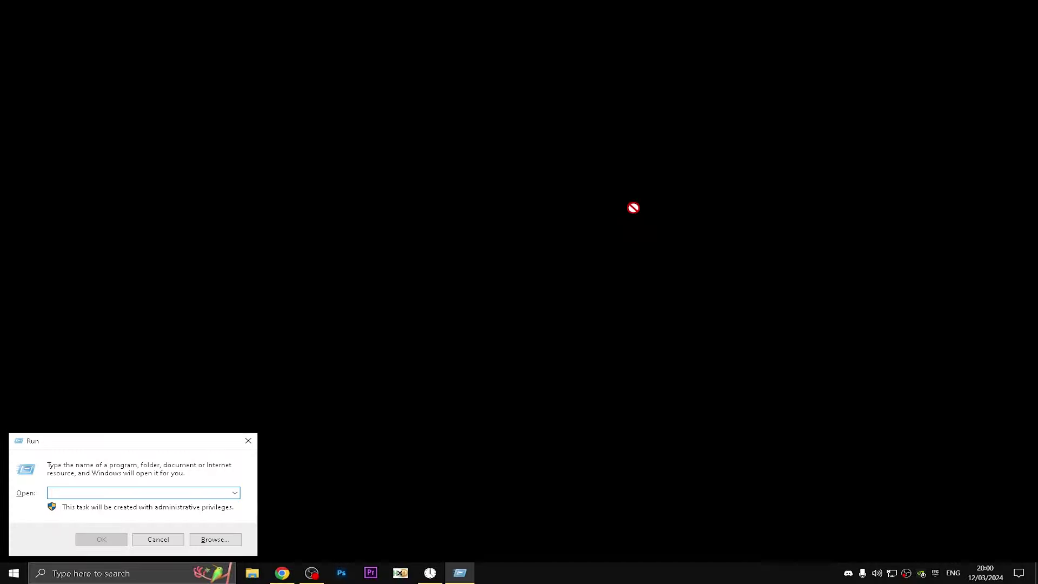
Step: Navigate to FortniteGame > Saved > Config > WindowsClient and open GameUserSettings.ini
type("a")
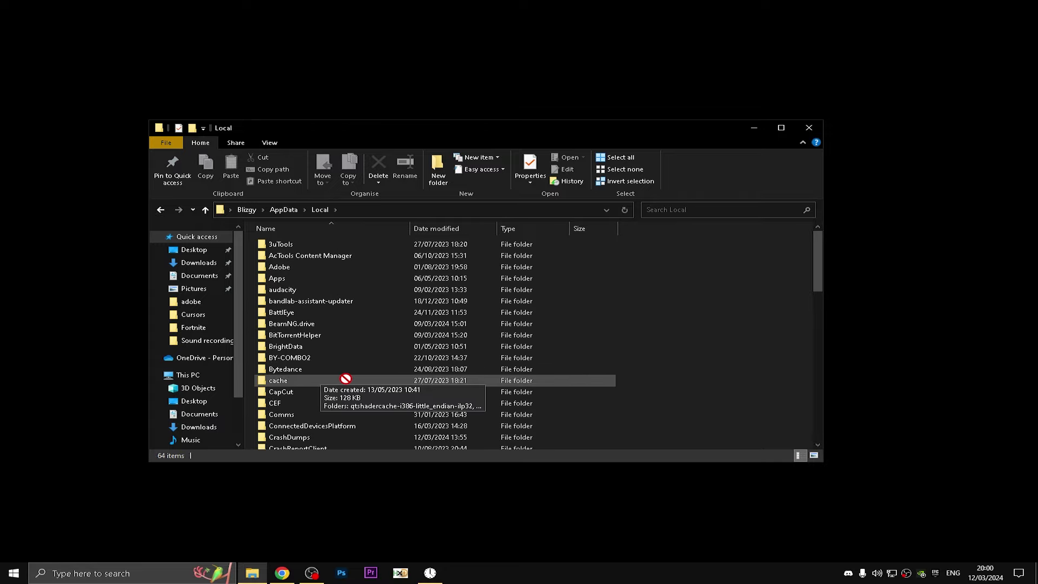
scroll(341, 375, "down", 5)
scroll(325, 346, "down", 1)
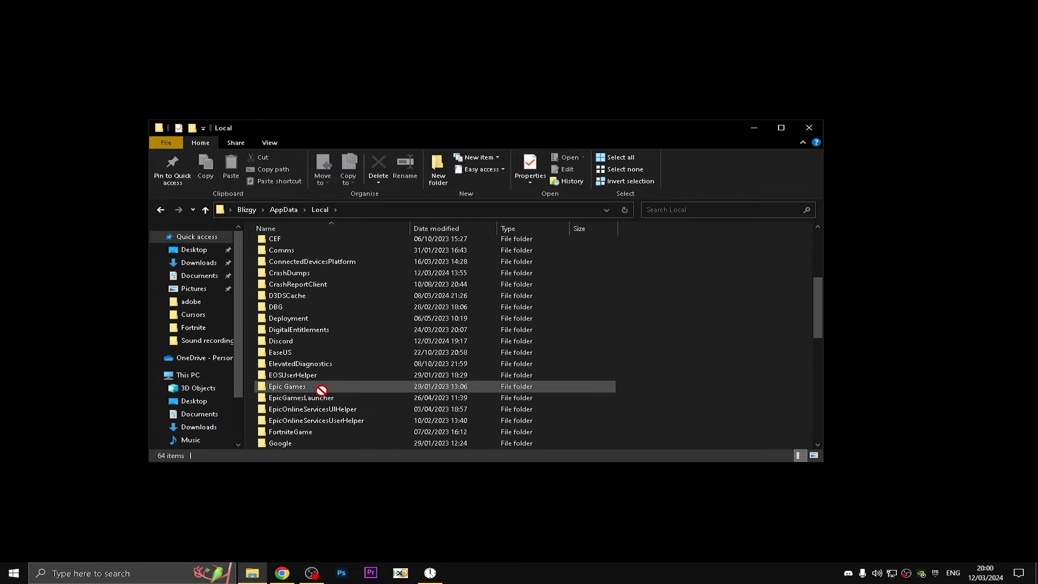
left_click(313, 363)
double_click(313, 398)
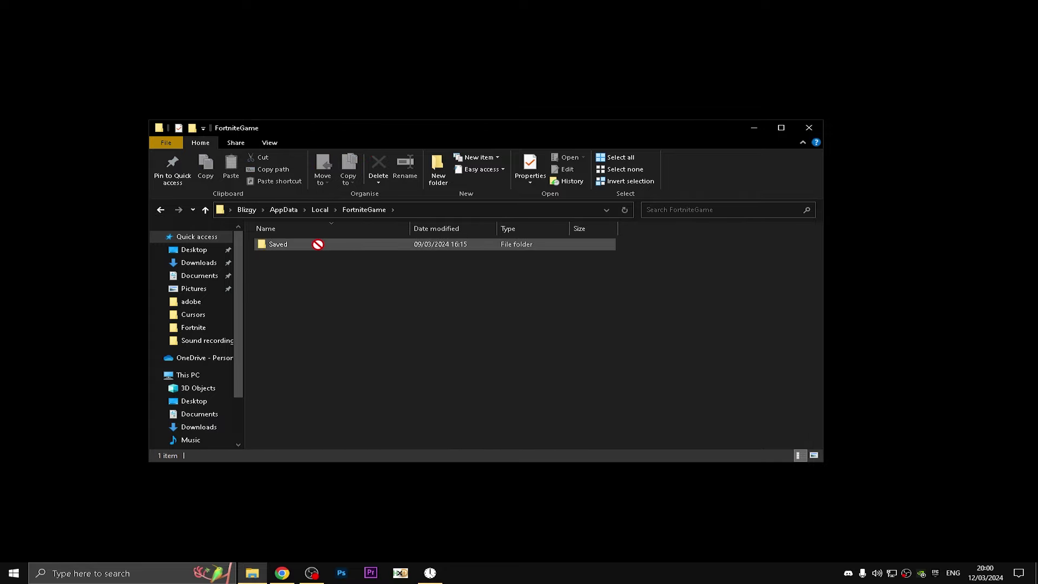
double_click(313, 241)
double_click(313, 241)
double_click(306, 251)
double_click(302, 244)
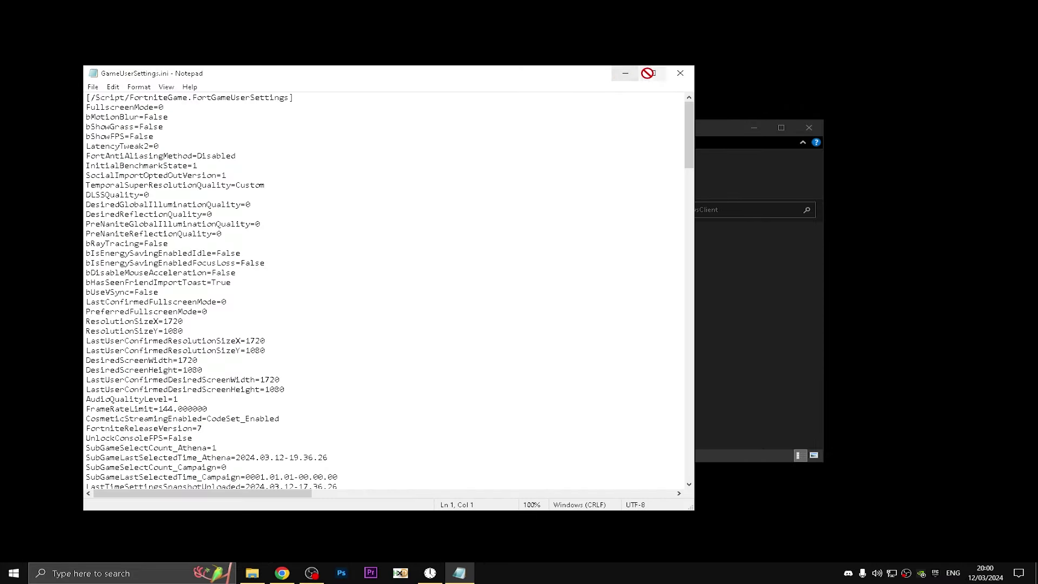
Step: Check GameUserSettings.ini's Properties, leaving Read-only unticked
left_click(681, 73)
right_click(508, 244)
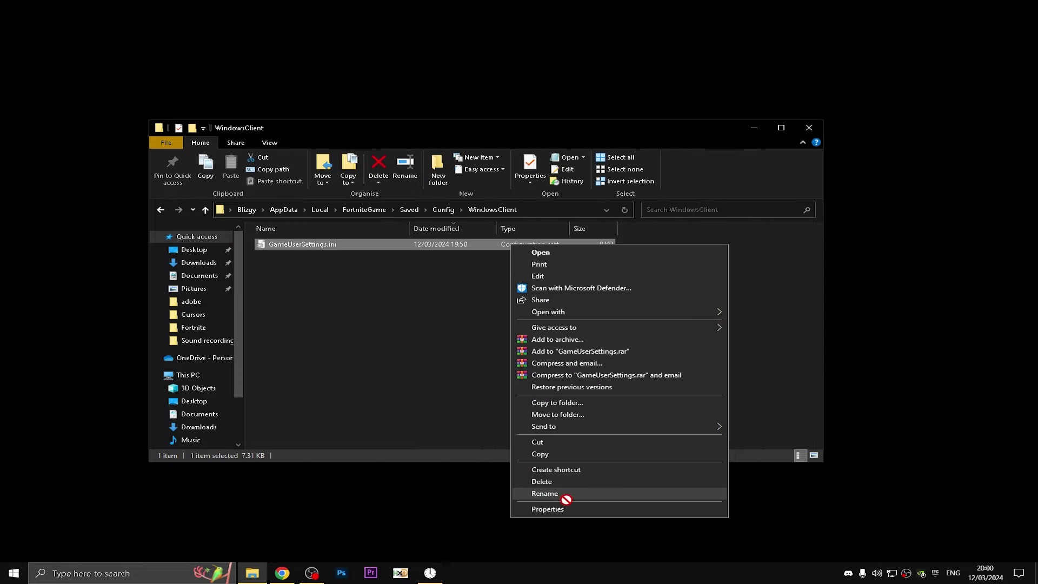
left_click(539, 508)
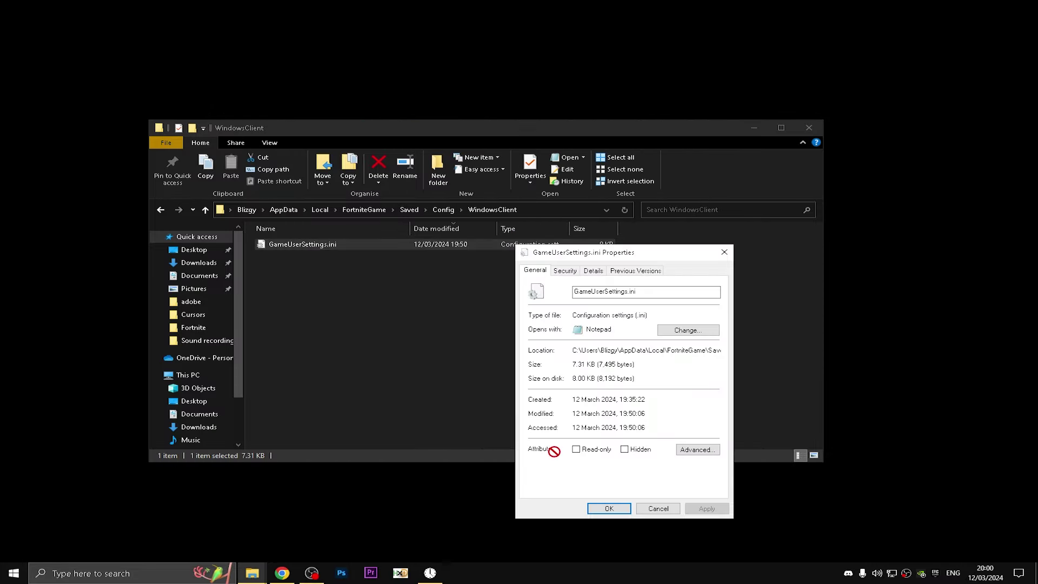
left_click(610, 509)
Step: Reopen GameUserSettings.ini in Notepad and review the bShowFPS, FrameRateLimit=144 and DisplayGamma lines
double_click(550, 244)
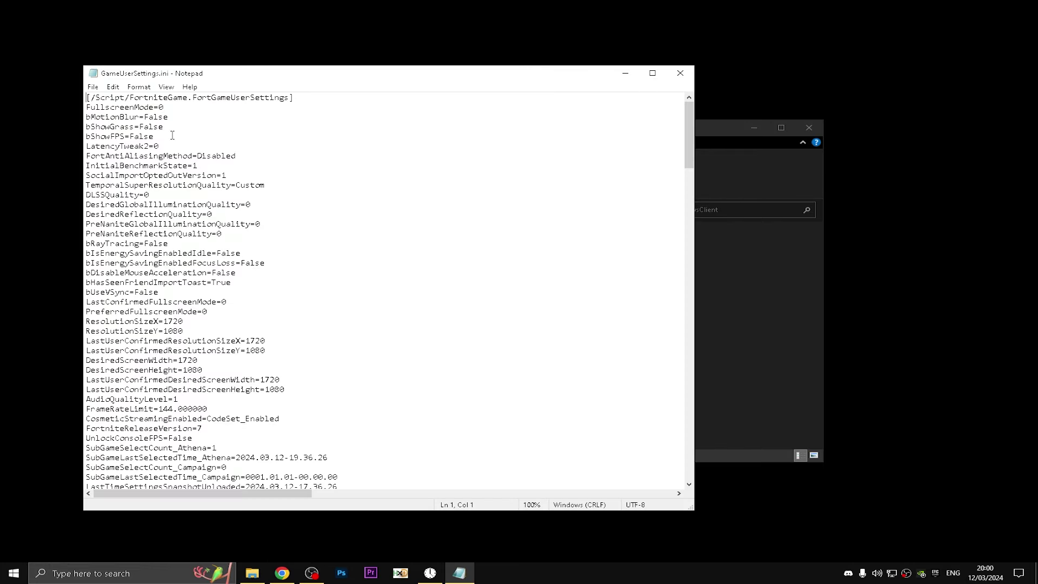
left_click_drag(686, 132, 703, 103)
left_click(159, 138)
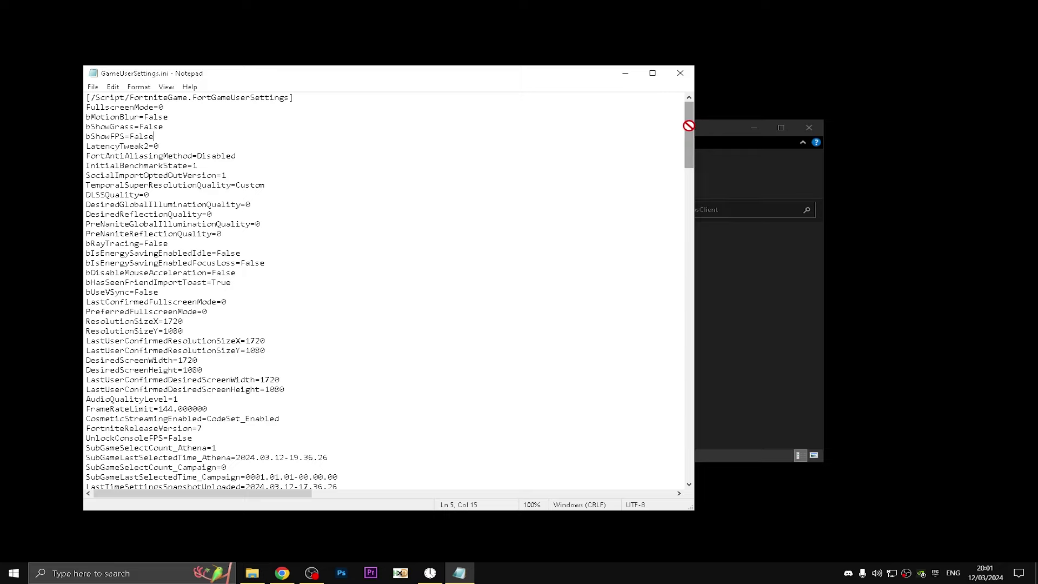
left_click_drag(689, 128, 682, 140)
left_click(213, 309)
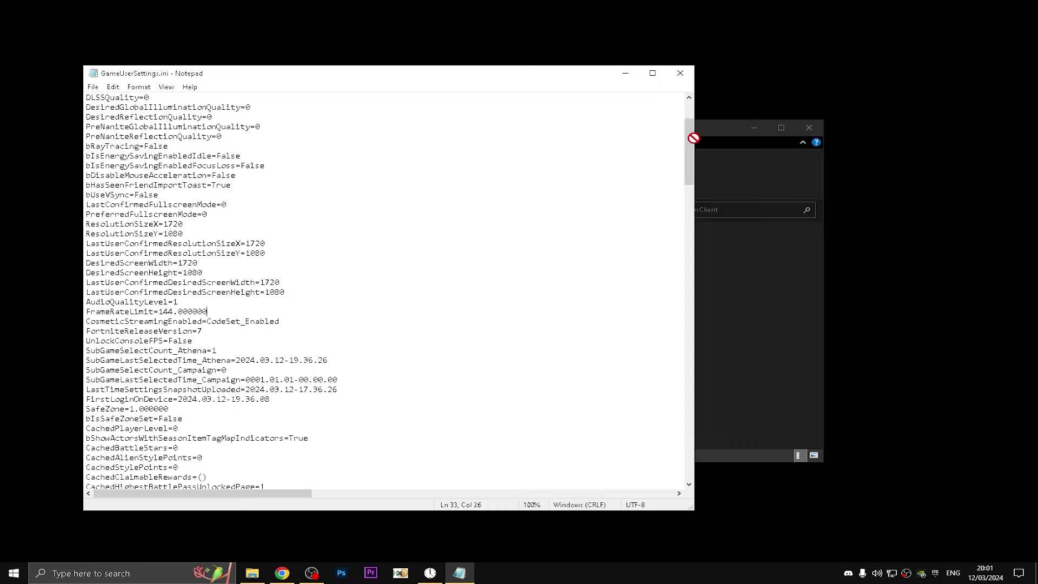
left_click_drag(160, 311, 188, 311)
left_click(187, 311)
left_click_drag(688, 169, 678, 225)
Step: Edit the DisplayGamma digits in GameUserSettings.ini, finishing with the value 2.2
left_click(164, 303)
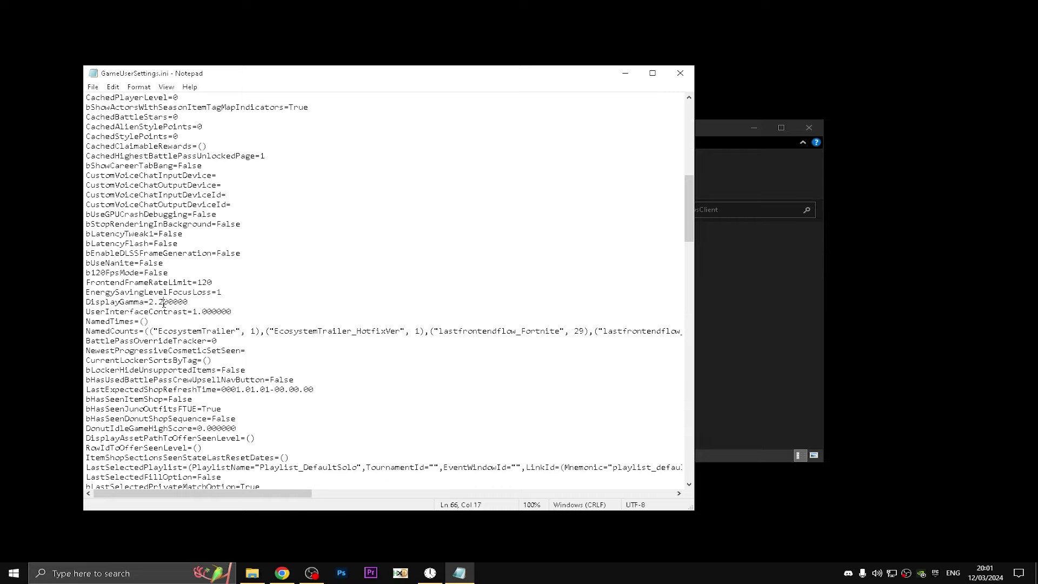
left_click(193, 303)
key("BackSpace")
type("1")
left_click(165, 302)
key("BackSpace")
type("0")
left_click(154, 302)
key("BackSpace")
type("2")
double_click(167, 301)
left_click(168, 301)
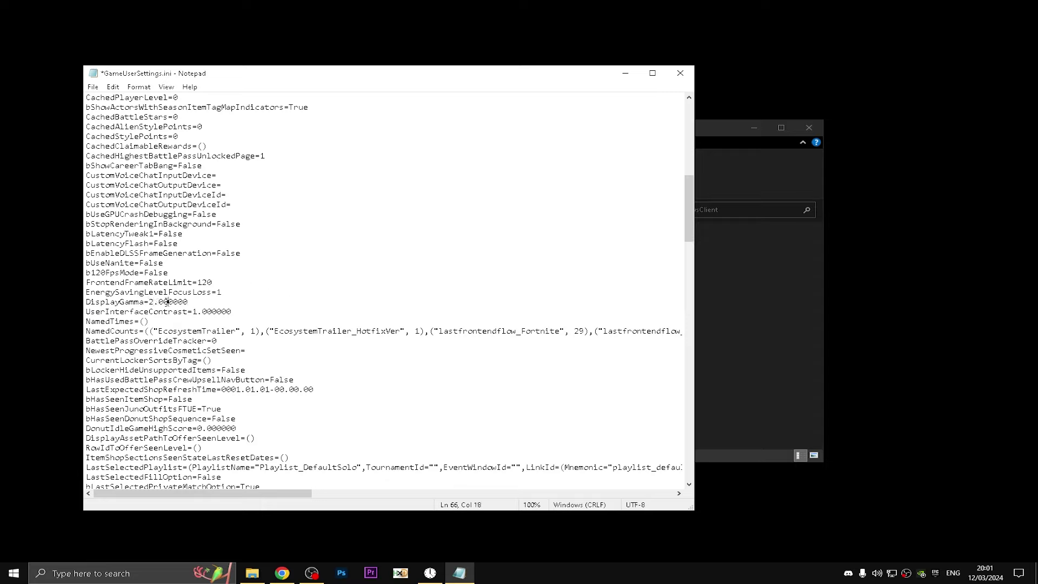
key("BackSpace")
type("2")
Step: Review the rest of the file and save GameUserSettings.ini via File > Save
scroll(288, 265, "down", 6)
scroll(220, 276, "up", 5)
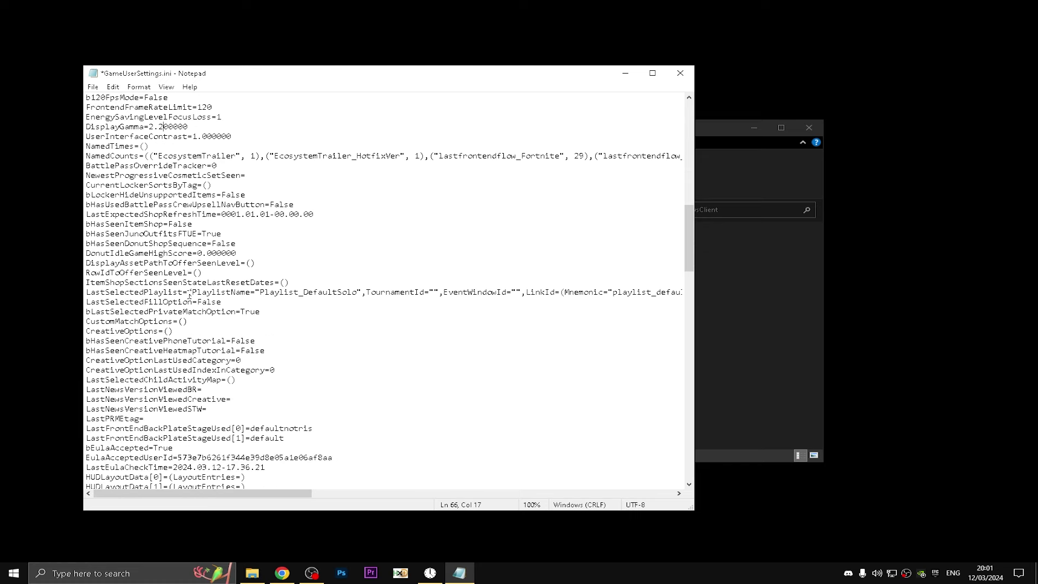
scroll(189, 294, "down", 1)
scroll(190, 295, "up", 4)
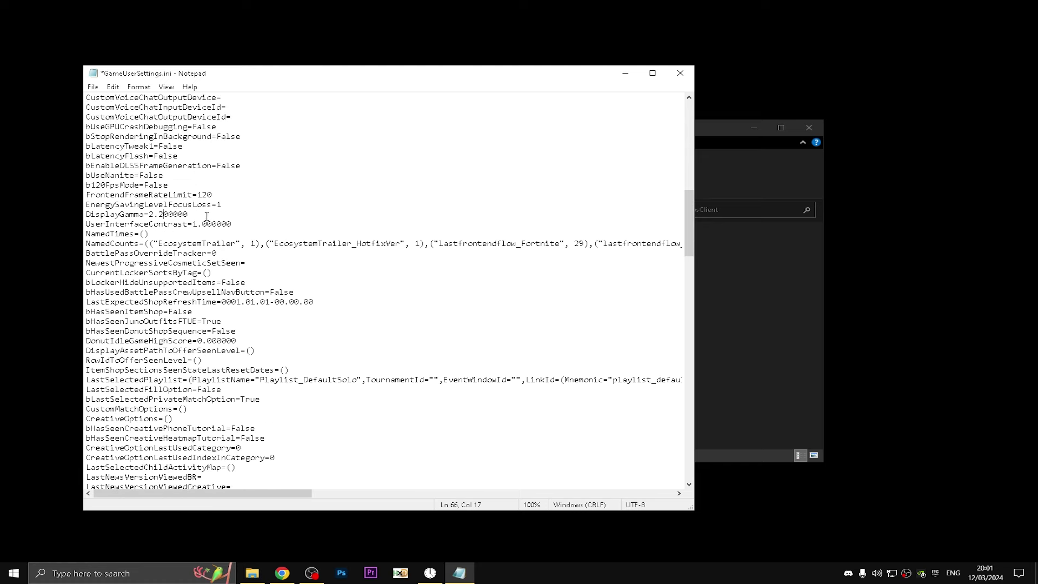
scroll(313, 283, "down", 18)
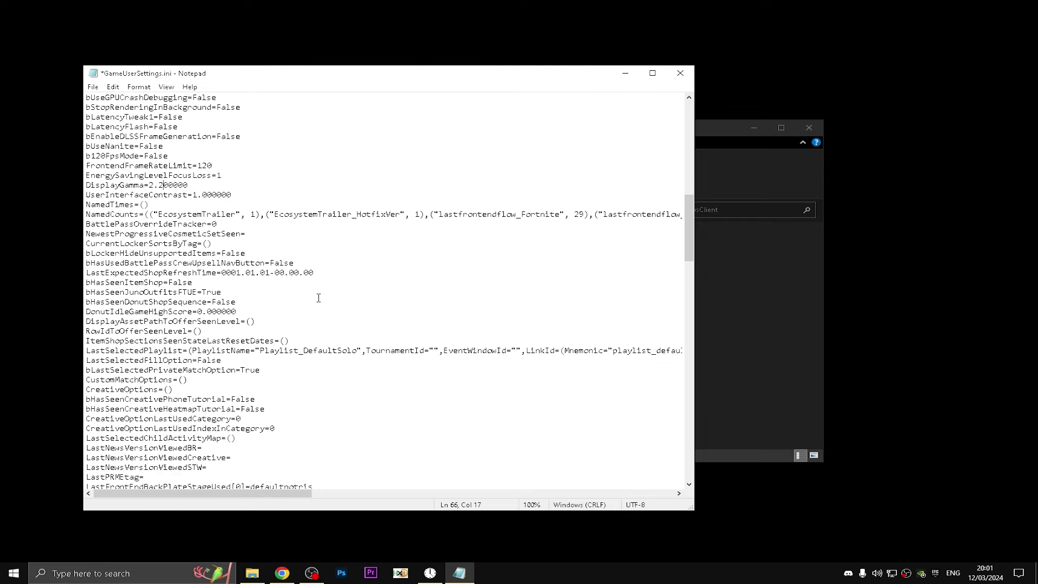
scroll(318, 301, "down", 6)
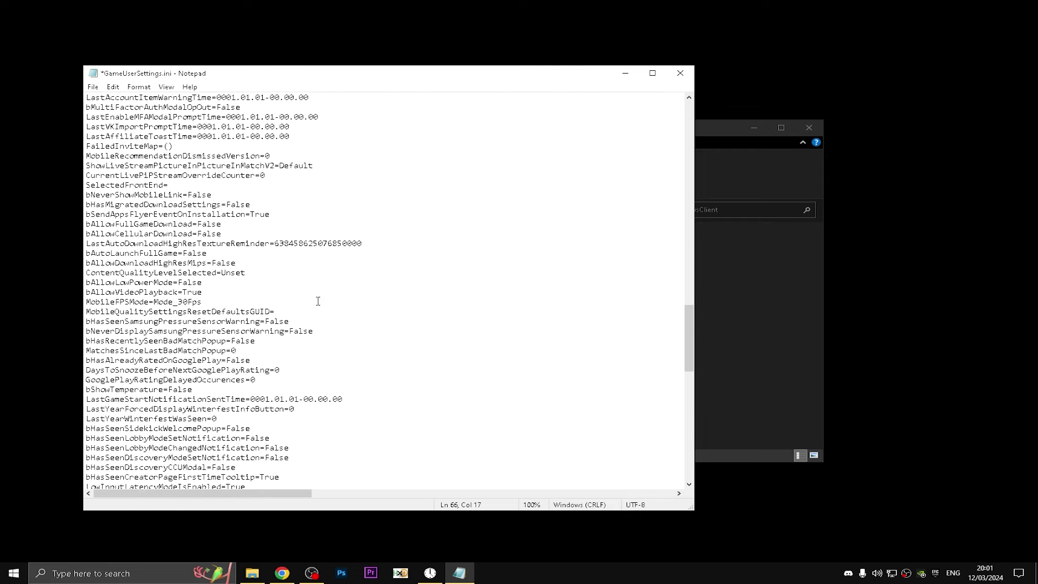
scroll(318, 301, "down", 7)
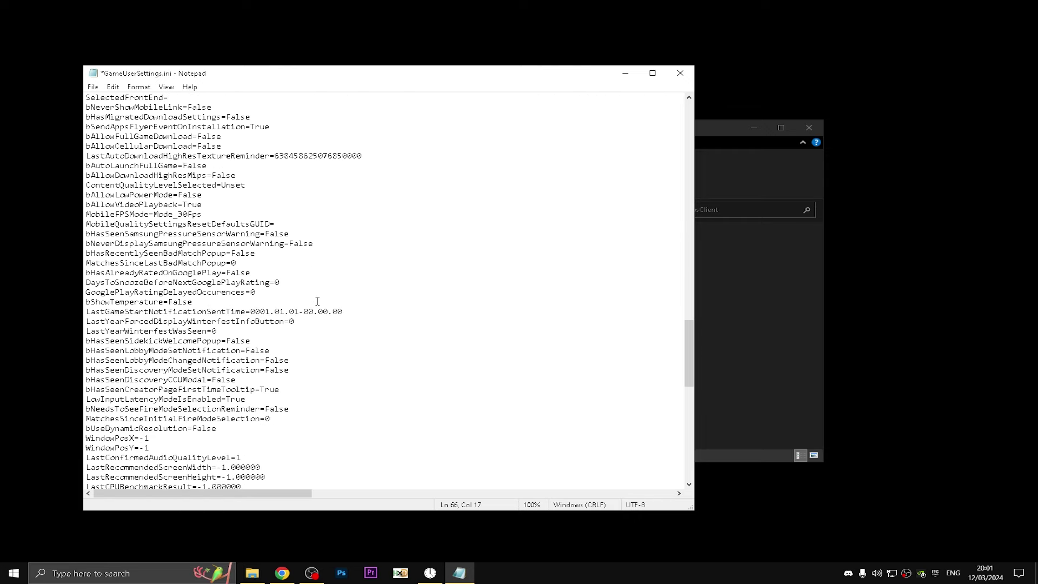
scroll(316, 303, "down", 14)
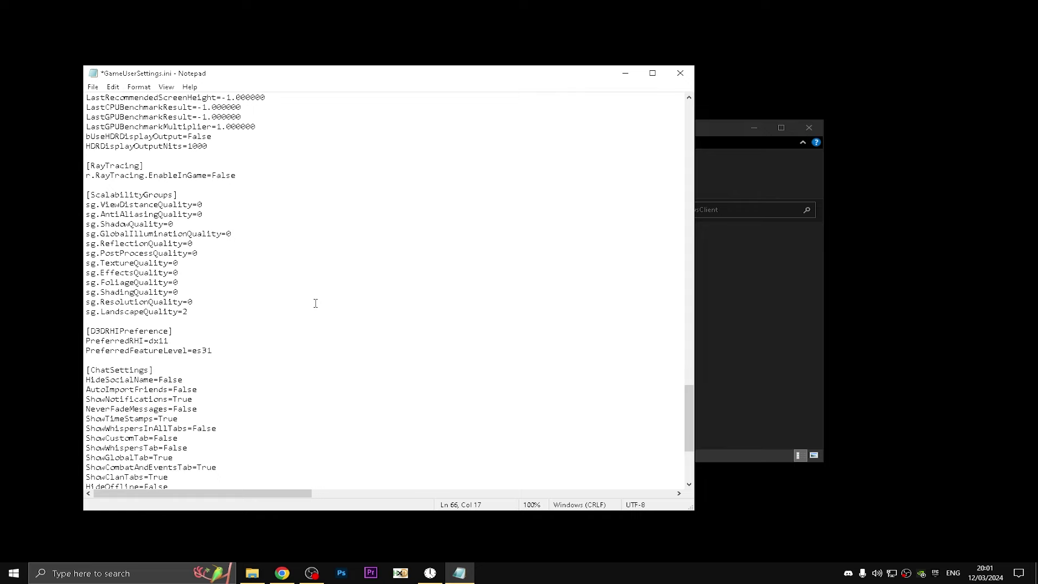
left_click(93, 86)
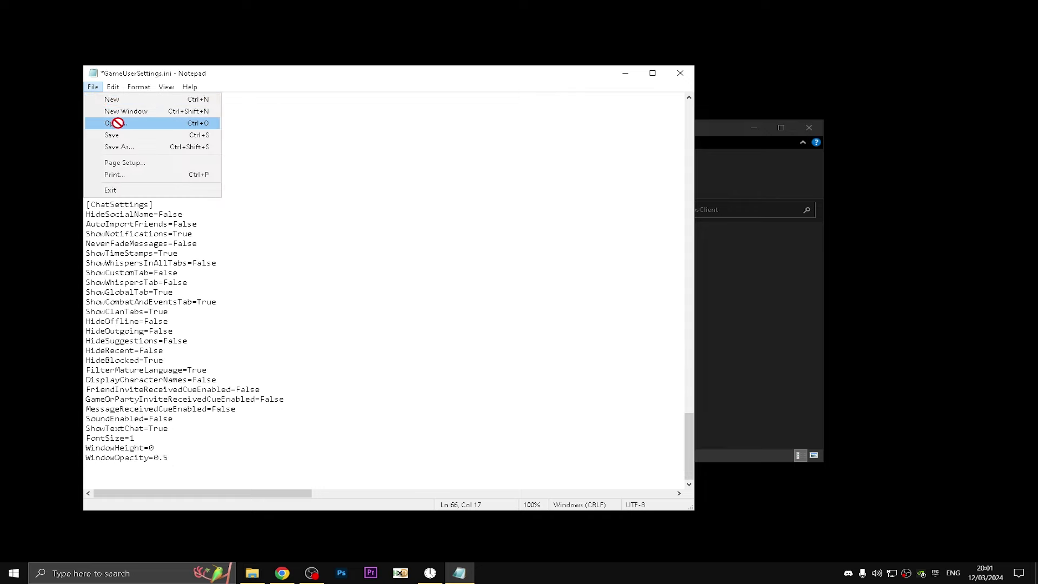
left_click(106, 134)
Step: Close Notepad and the WindowsClient folder window
left_click(673, 70)
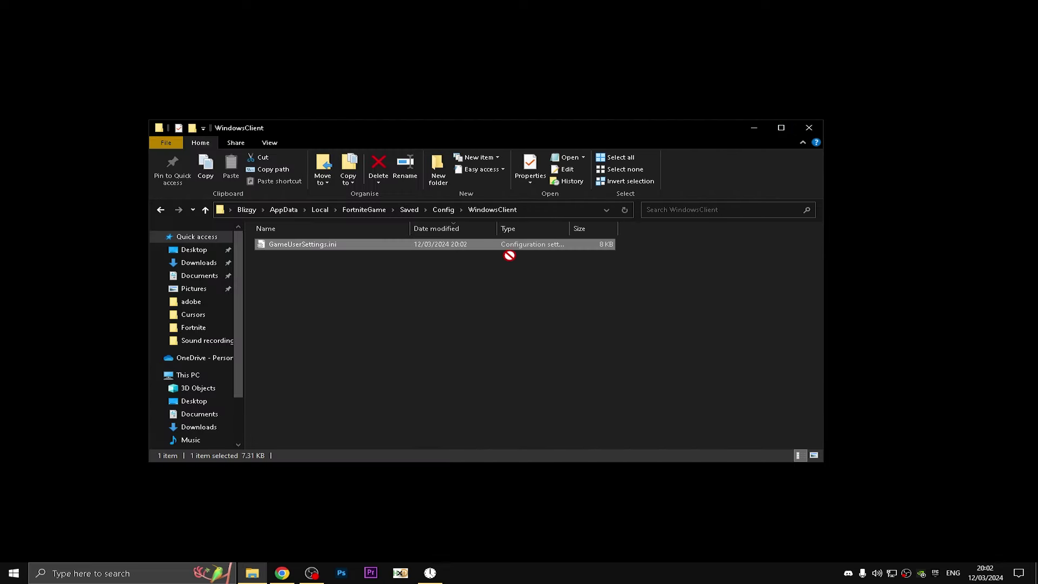
right_click(482, 245)
left_click(748, 218)
left_click(810, 128)
Step: Open Graphics settings from search and save Fortnite's graphics preference as High performance
left_click(2, 580)
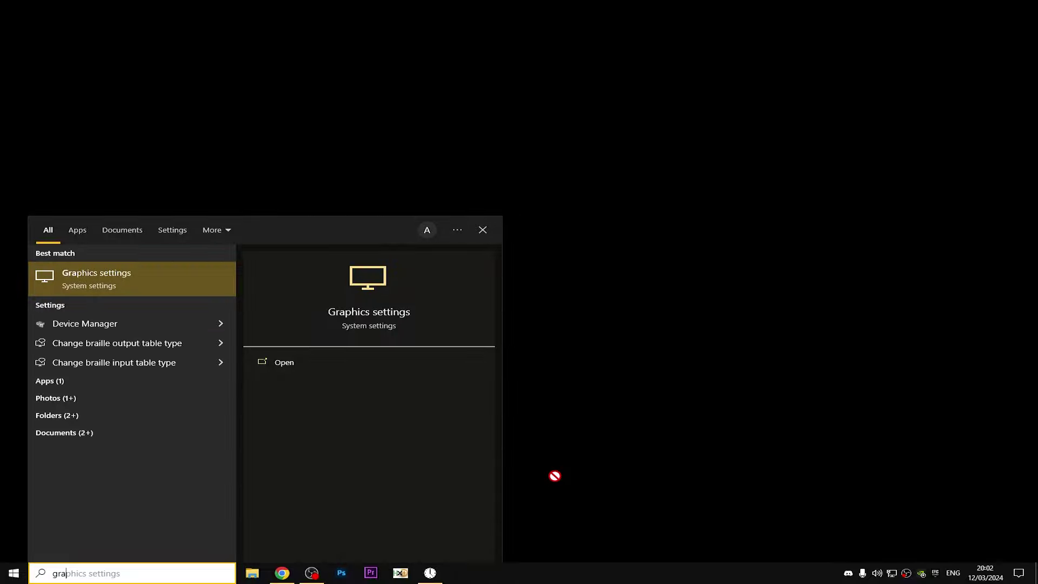
left_click(160, 280)
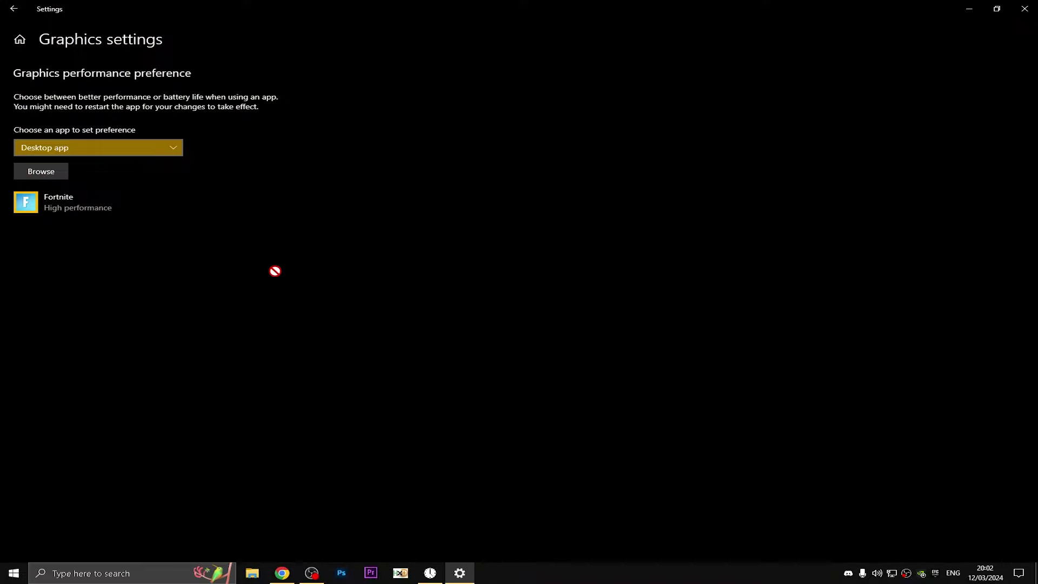
left_click(54, 202)
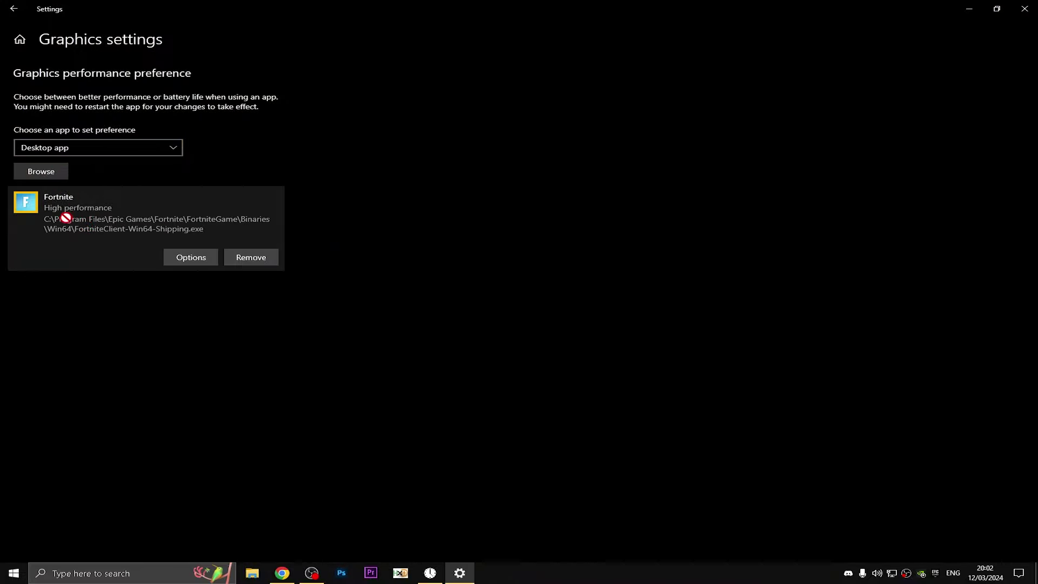
left_click(171, 251)
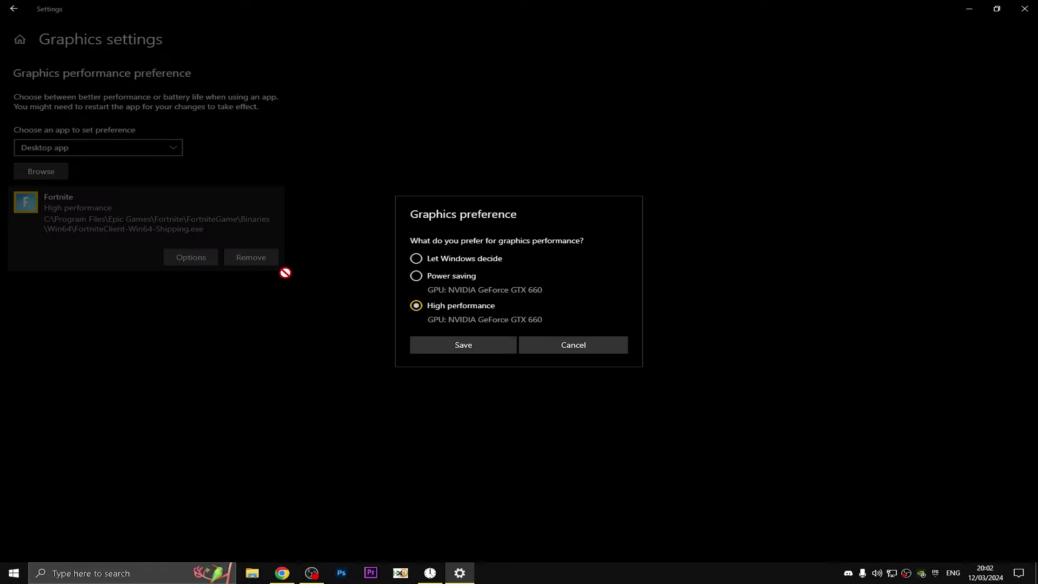
left_click(494, 346)
left_click(198, 261)
left_click(451, 343)
left_click(191, 258)
left_click(447, 342)
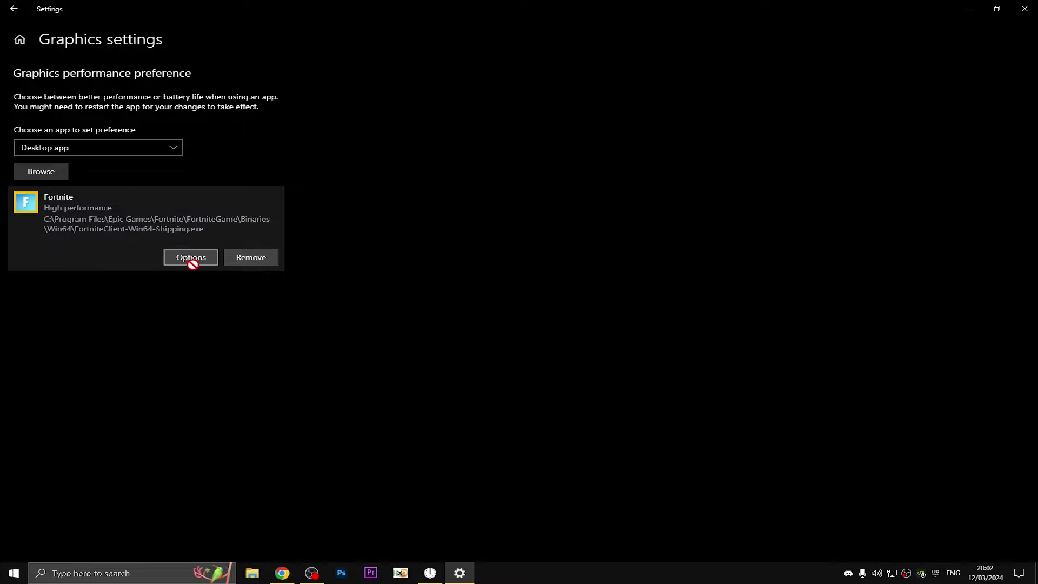
Step: Browse to C:\Program Files\Epic Games\Fortnite\FortniteGame\Binaries\Win64 and add FortniteClient-Win64-Shipping.exe
left_click(61, 167)
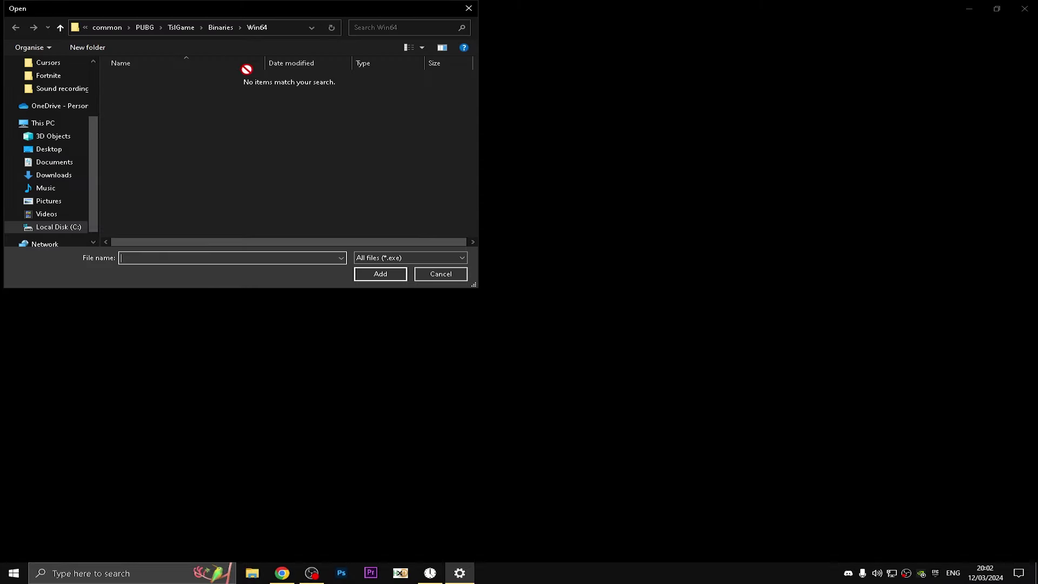
left_click_drag(239, 4, 714, 121)
left_click(516, 240)
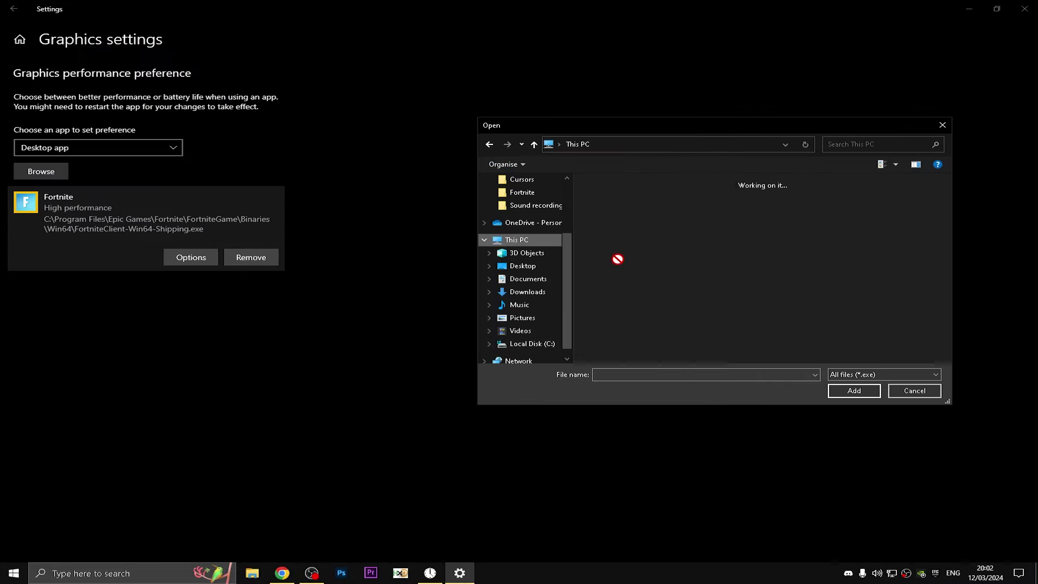
double_click(633, 329)
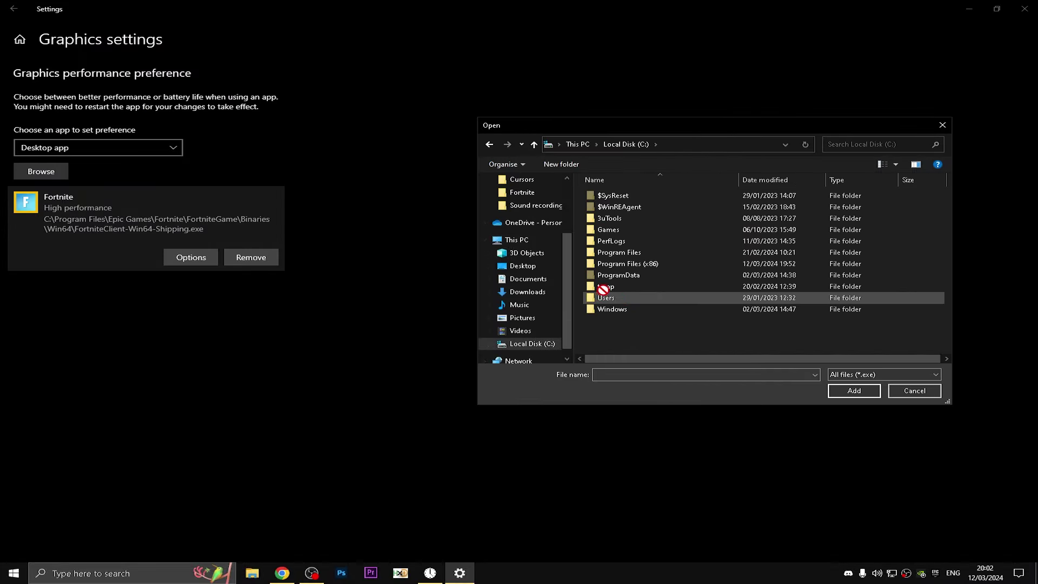
double_click(665, 252)
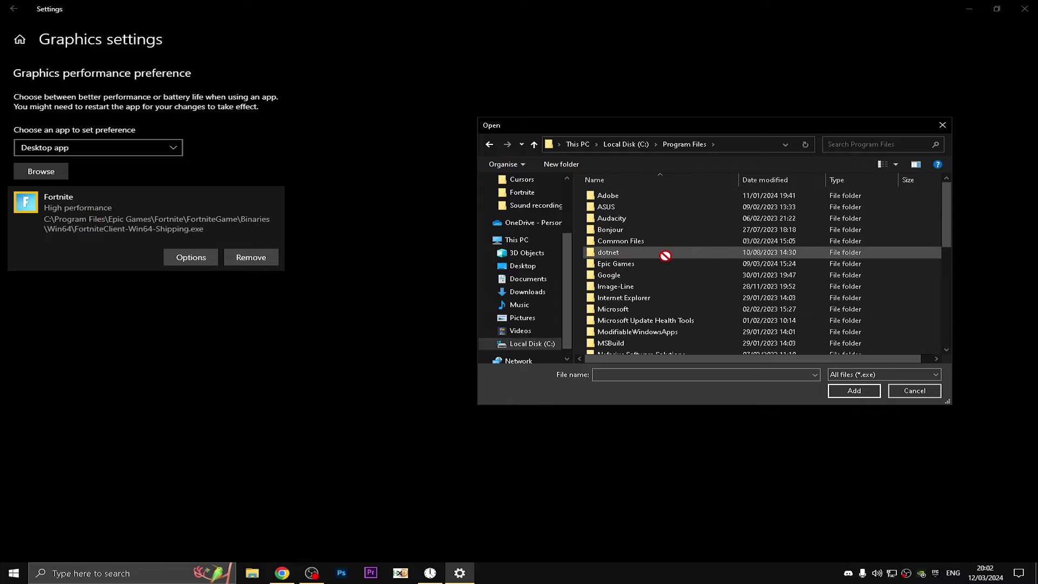
double_click(630, 263)
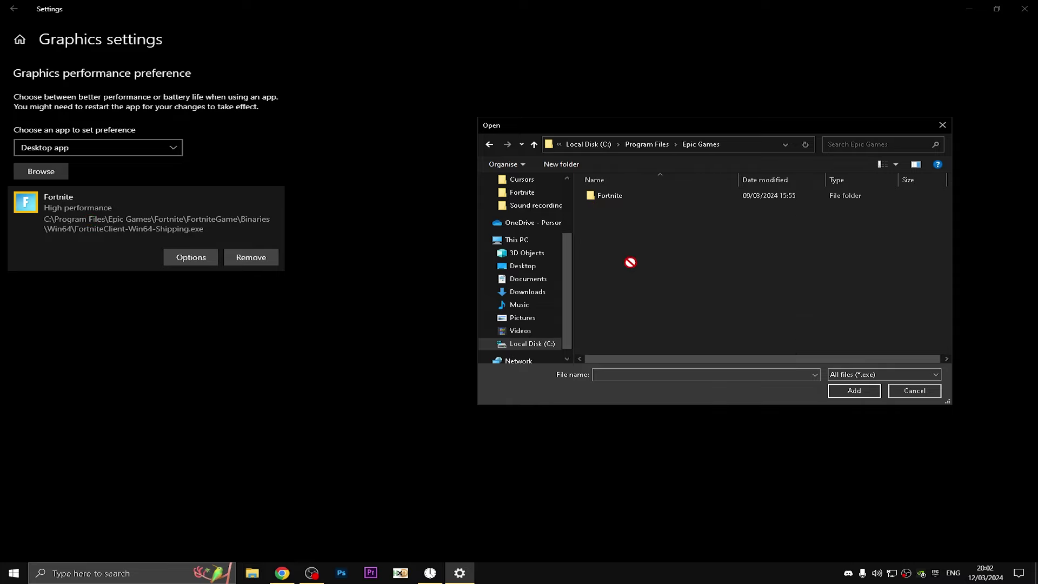
double_click(611, 196)
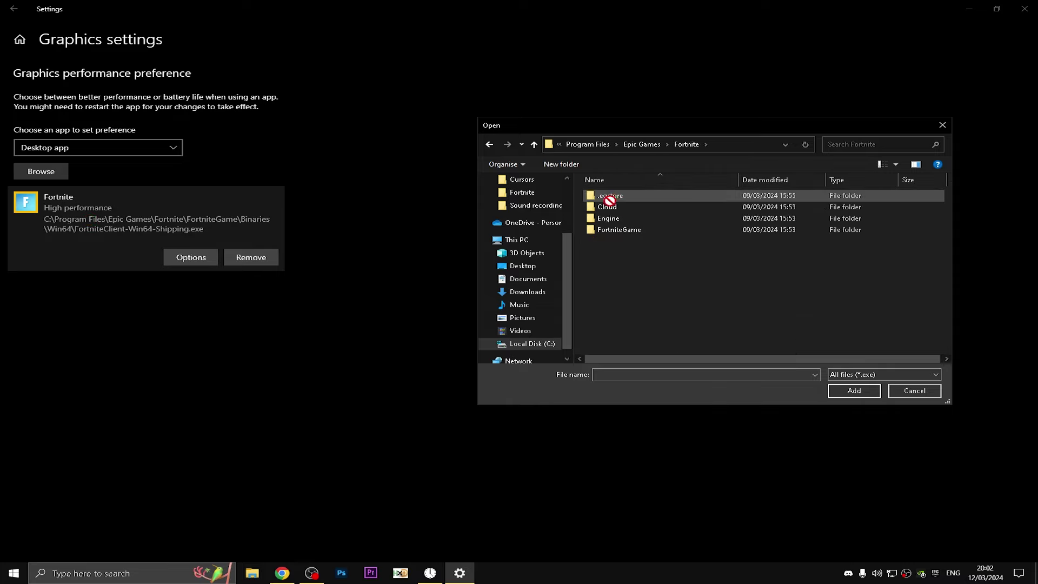
double_click(617, 230)
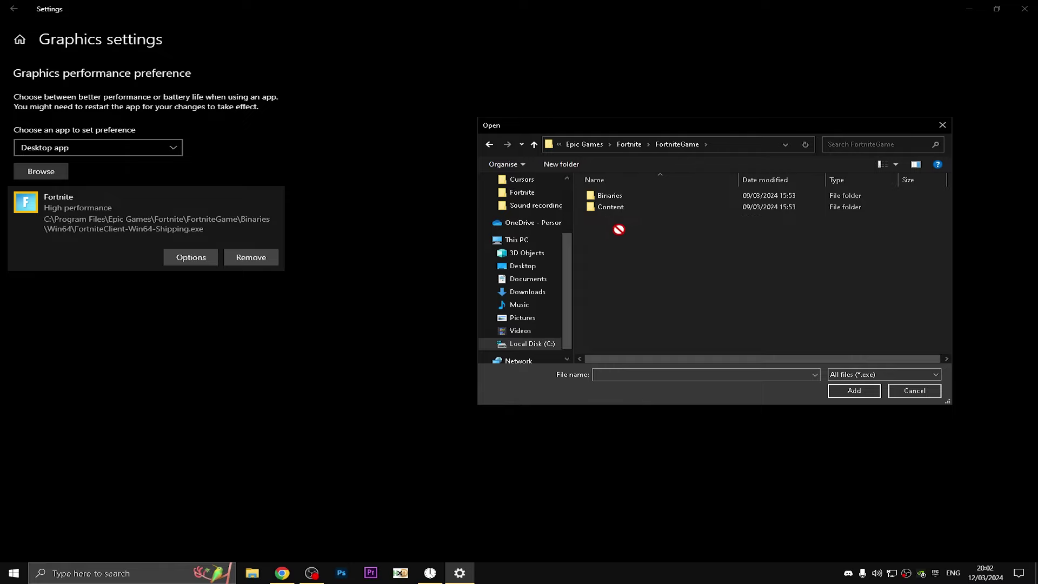
double_click(620, 200)
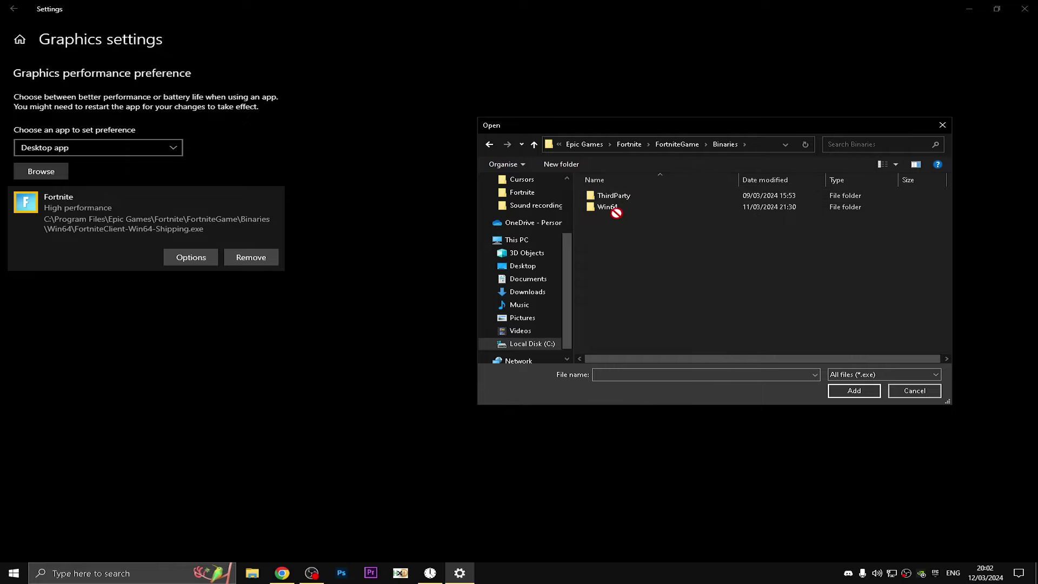
double_click(616, 211)
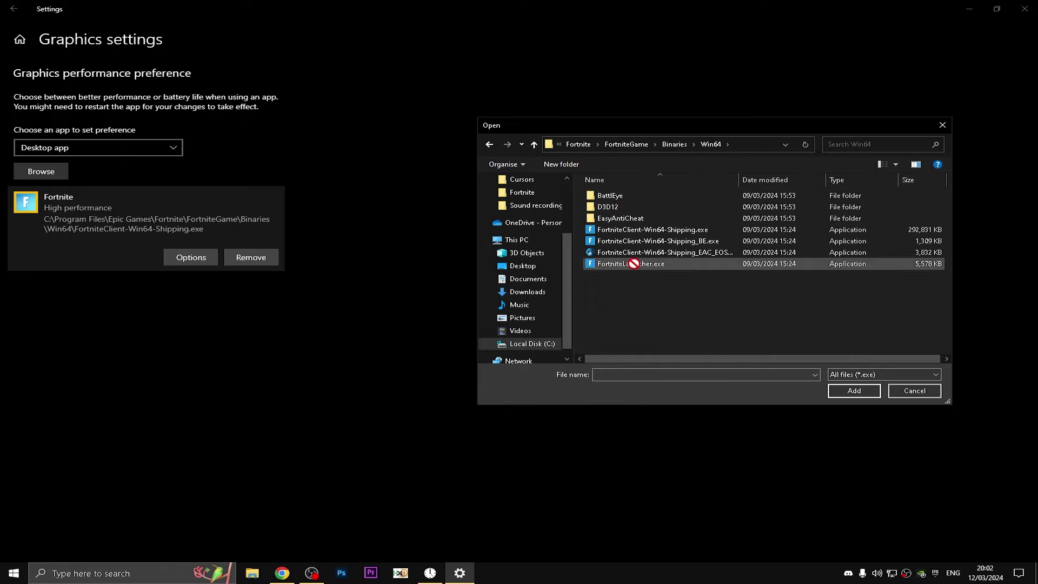
left_click(641, 229)
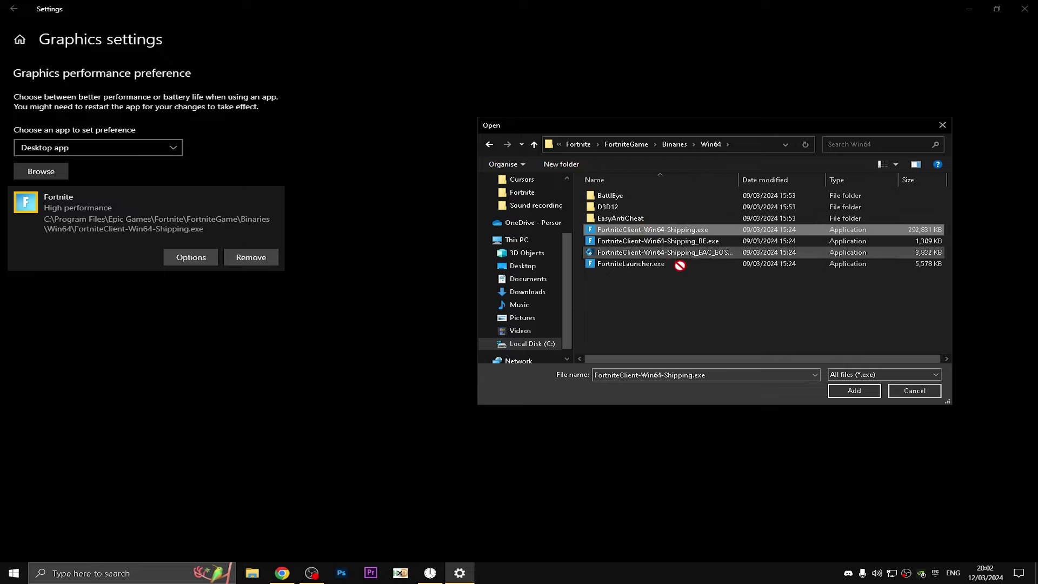
left_click(854, 390)
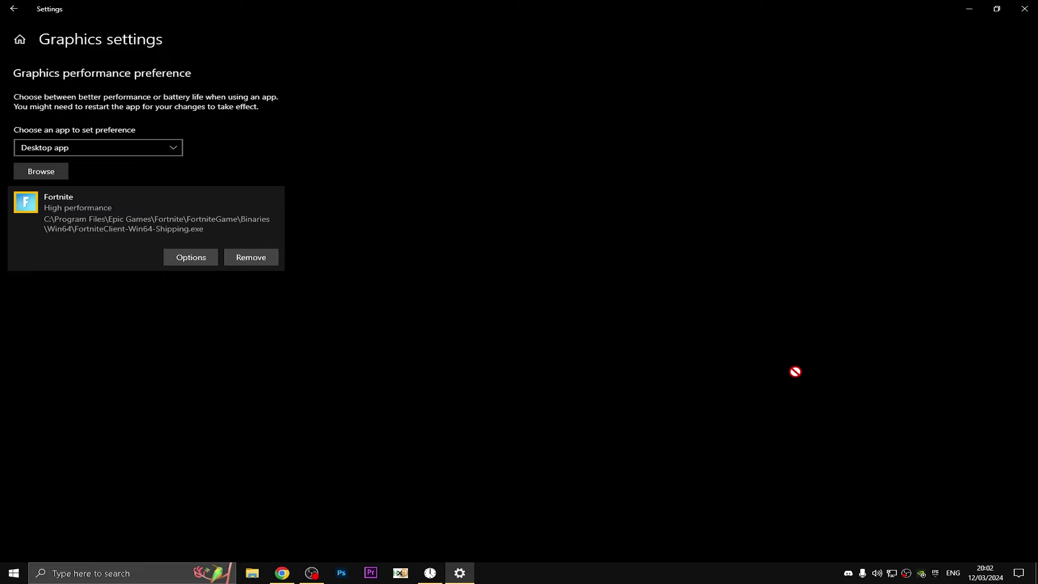
Step: Try Power saving and Let Windows decide, then save Fortnite's preference as High performance
left_click(191, 258)
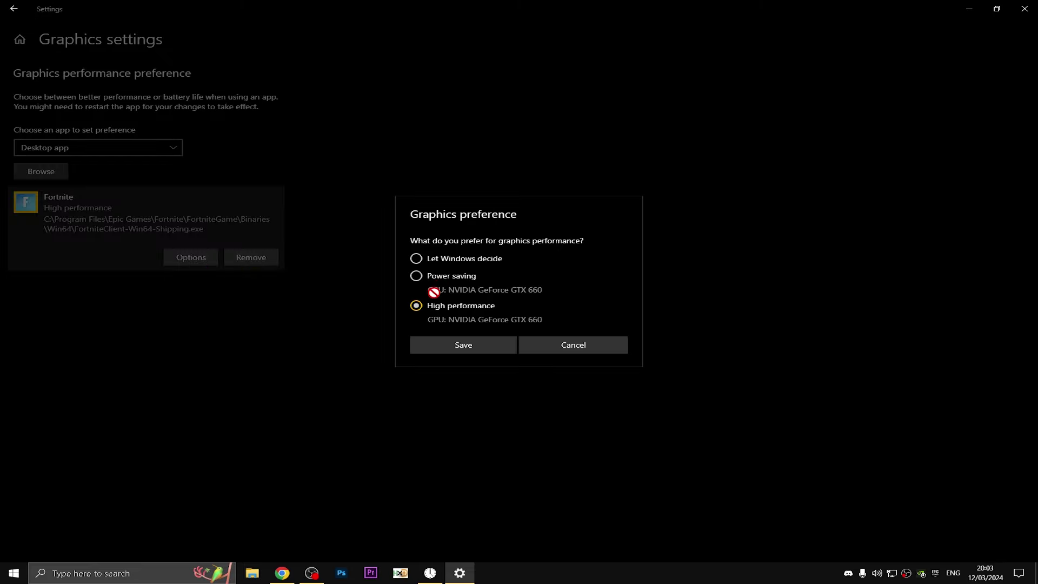
left_click(449, 277)
left_click(463, 261)
left_click(438, 305)
left_click(480, 346)
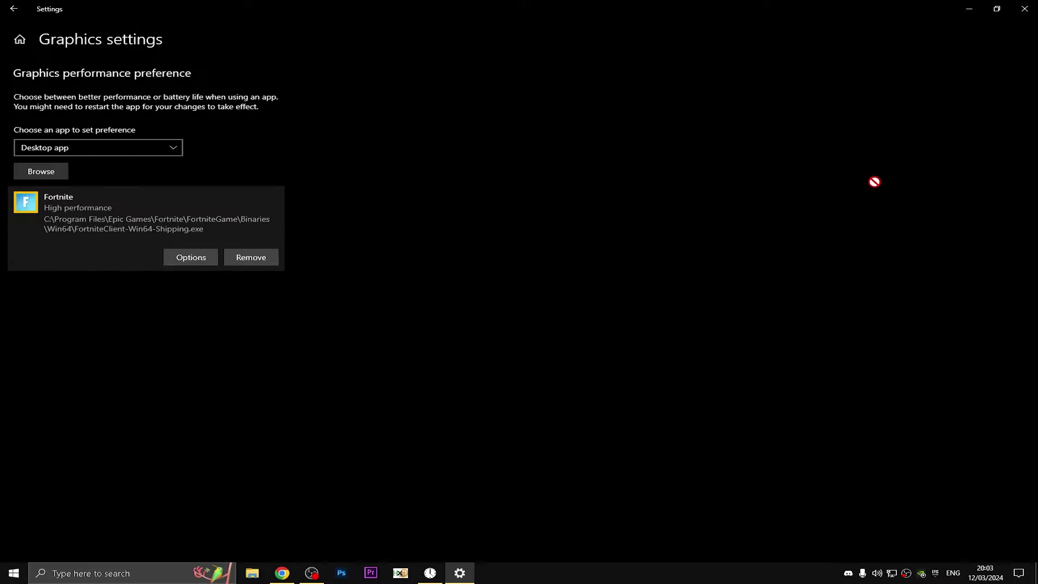